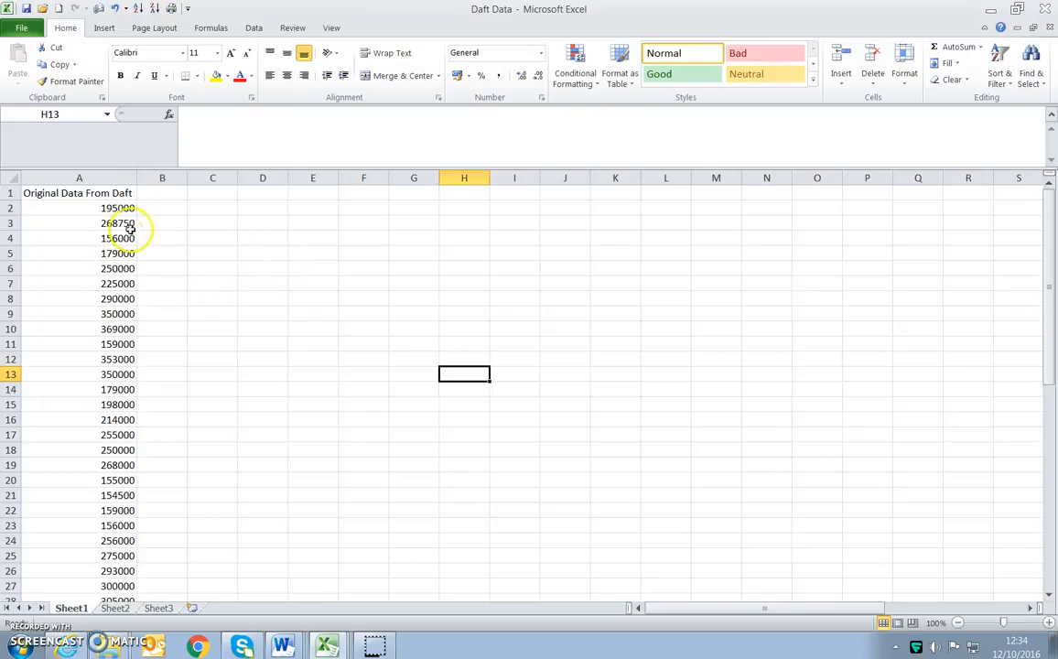
- Copy the whole Original Data From Daft column into column D
scroll(197, 327, down, 10)
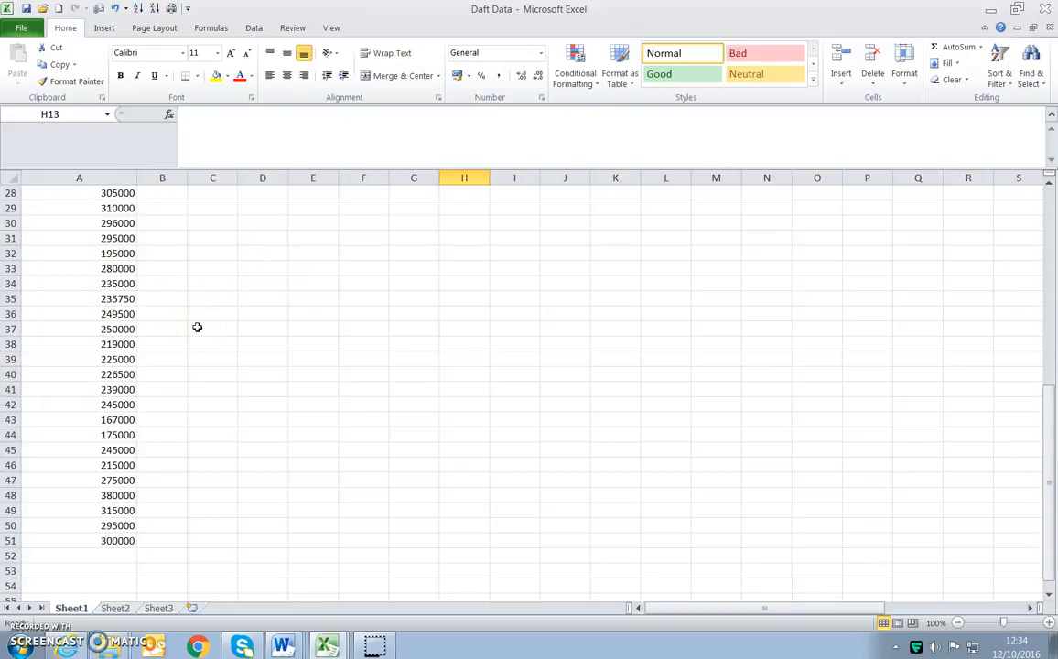
scroll(197, 327, up, 5)
scroll(196, 327, up, 5)
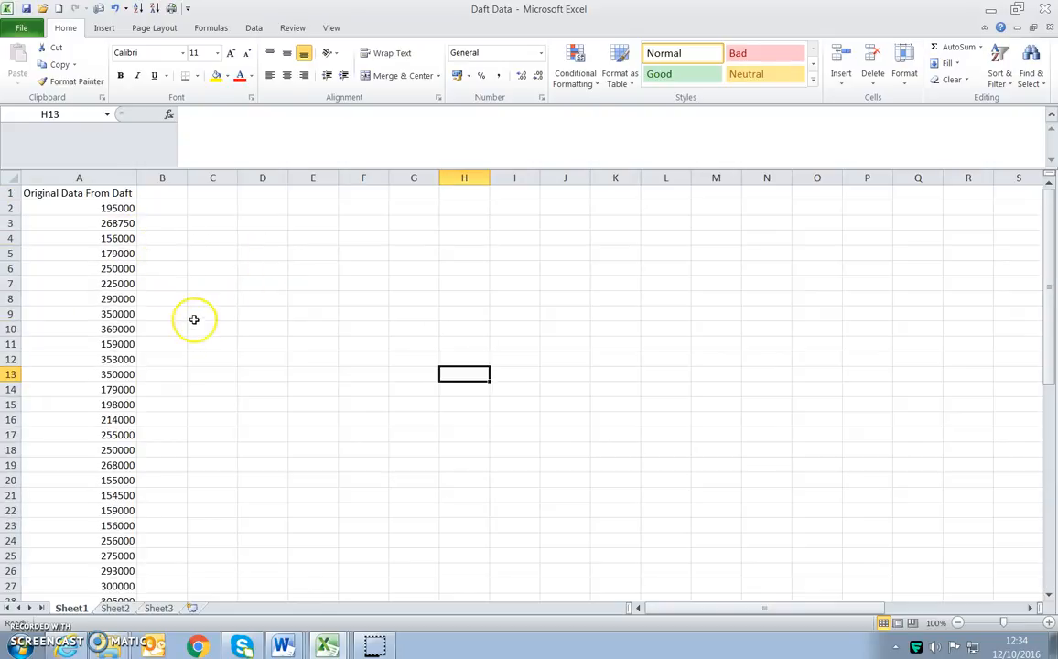
click(87, 177)
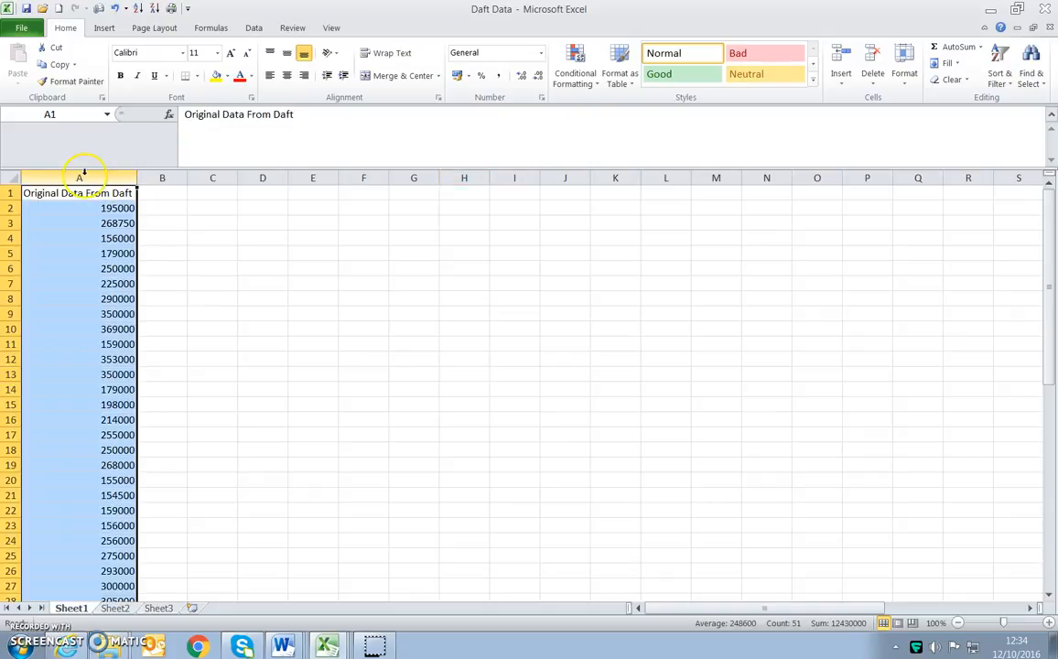
key(ctrl+c)
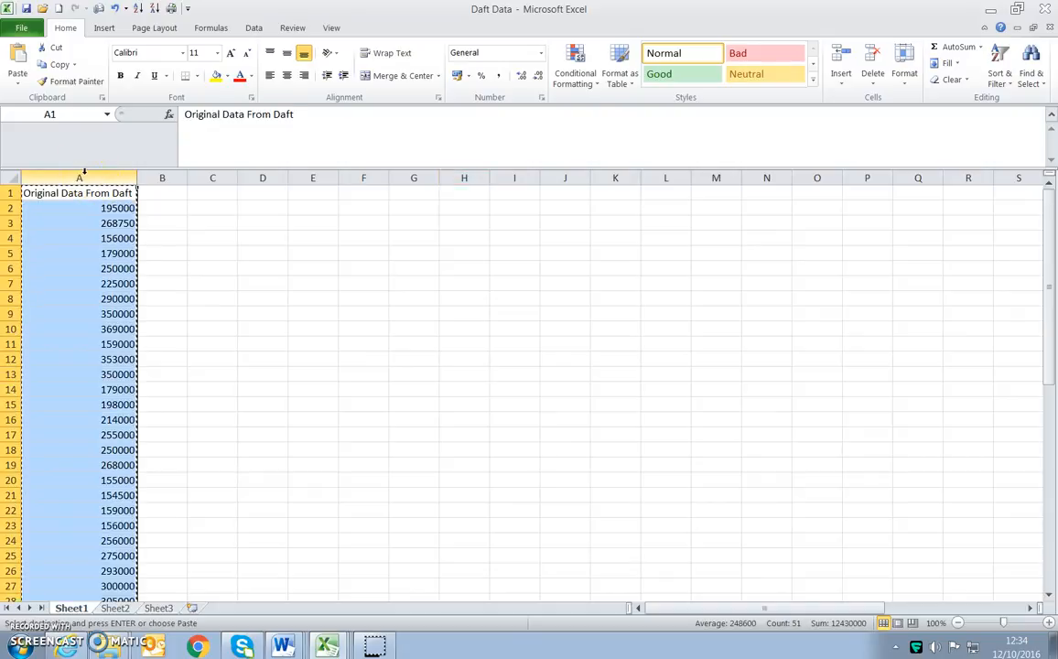
click(273, 174)
key(ctrl+v)
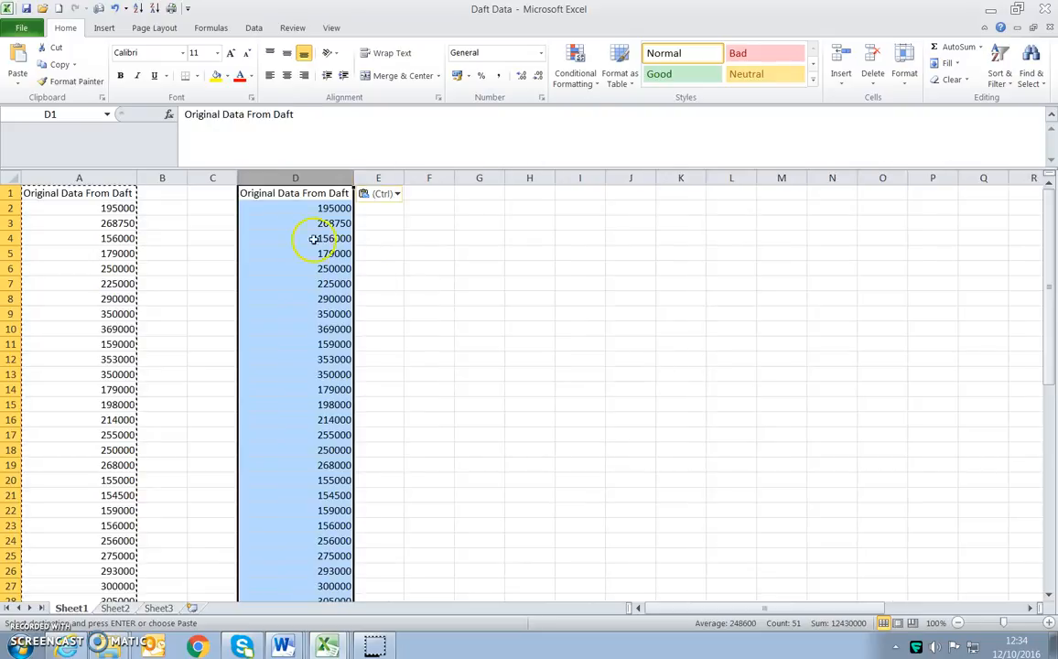
click(426, 298)
- Fill the whole of column A with yellow to mark the original data
click(79, 176)
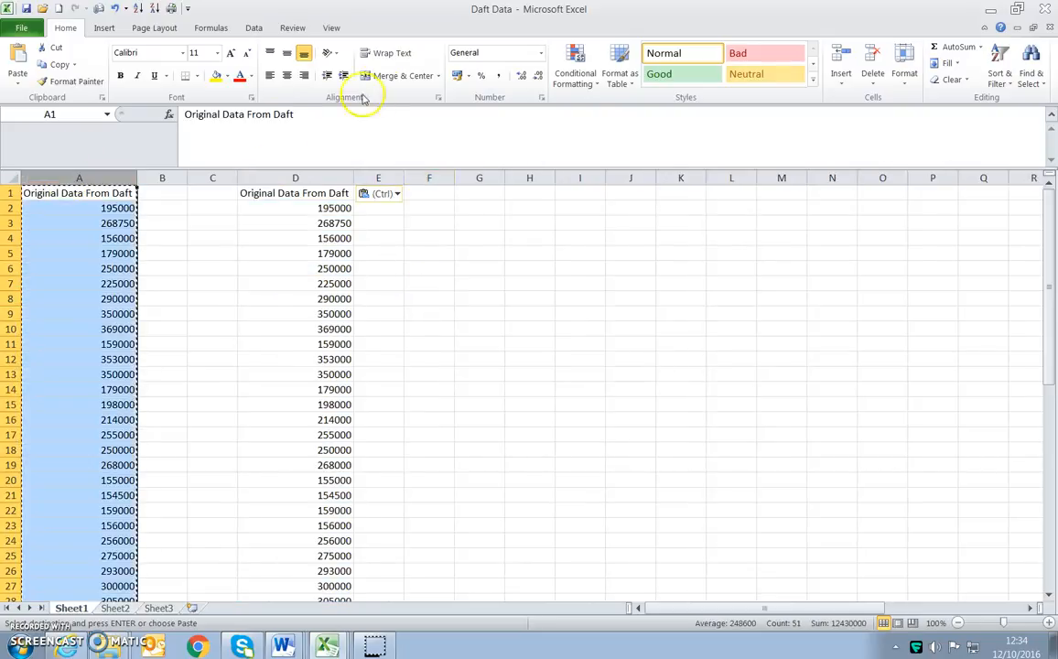
click(216, 76)
click(215, 240)
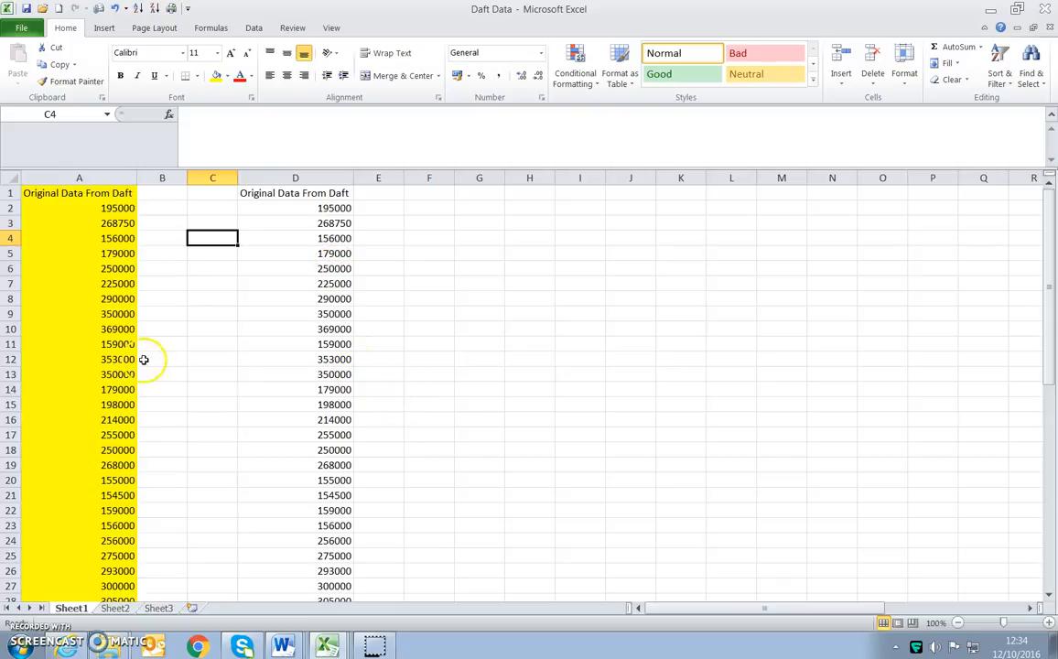
scroll(84, 353, down, 11)
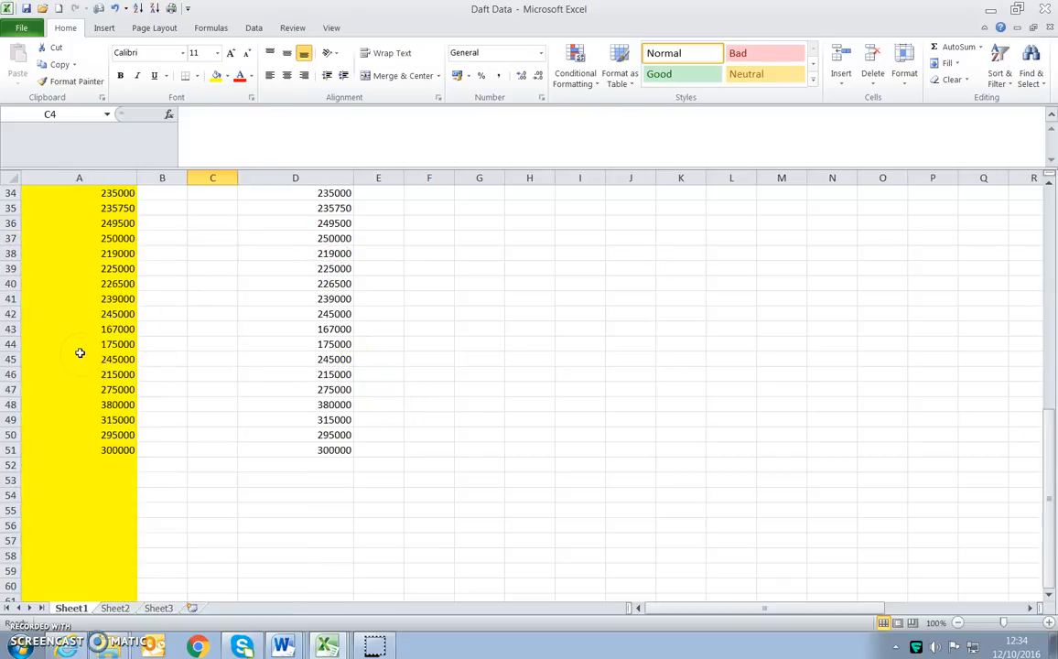
scroll(80, 353, up, 11)
click(389, 256)
- Shorten the header in cell D1 to "Data From Daft"
click(285, 177)
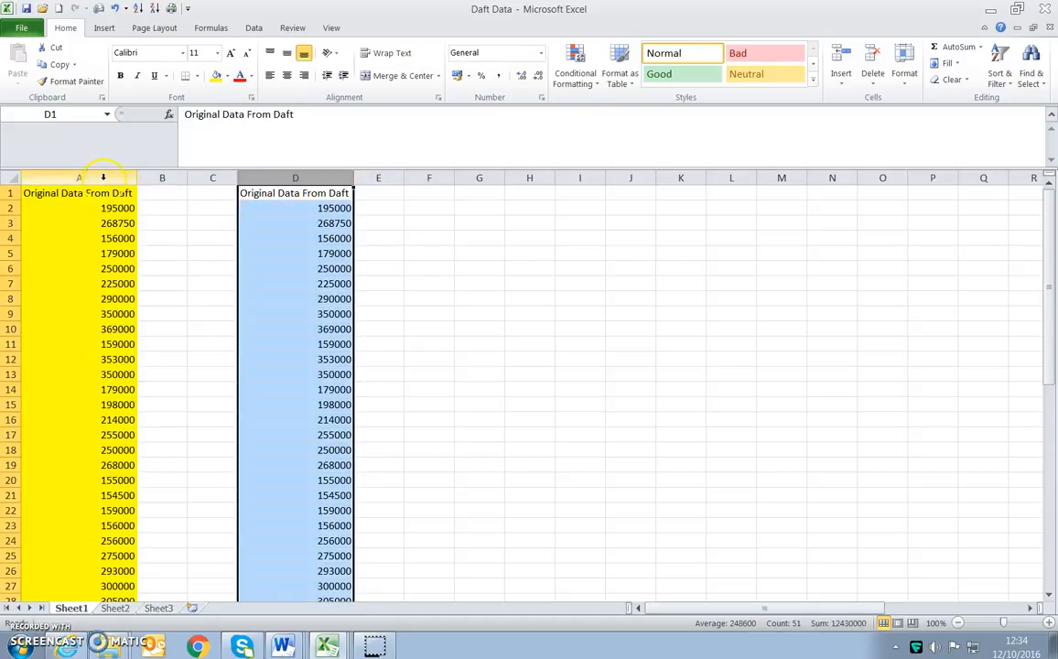
click(104, 178)
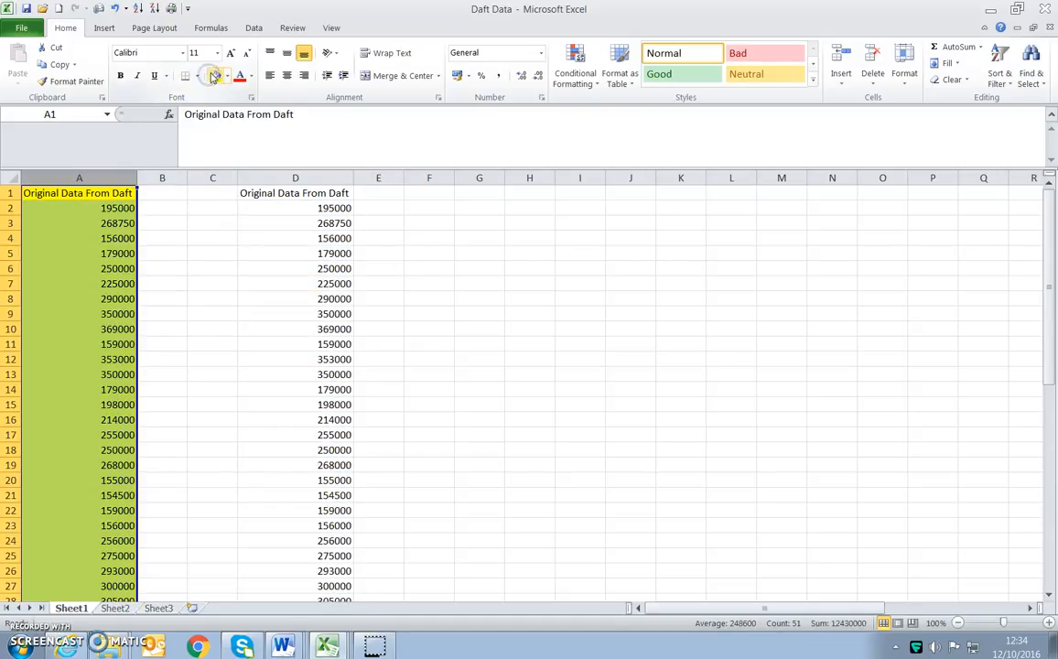
click(288, 191)
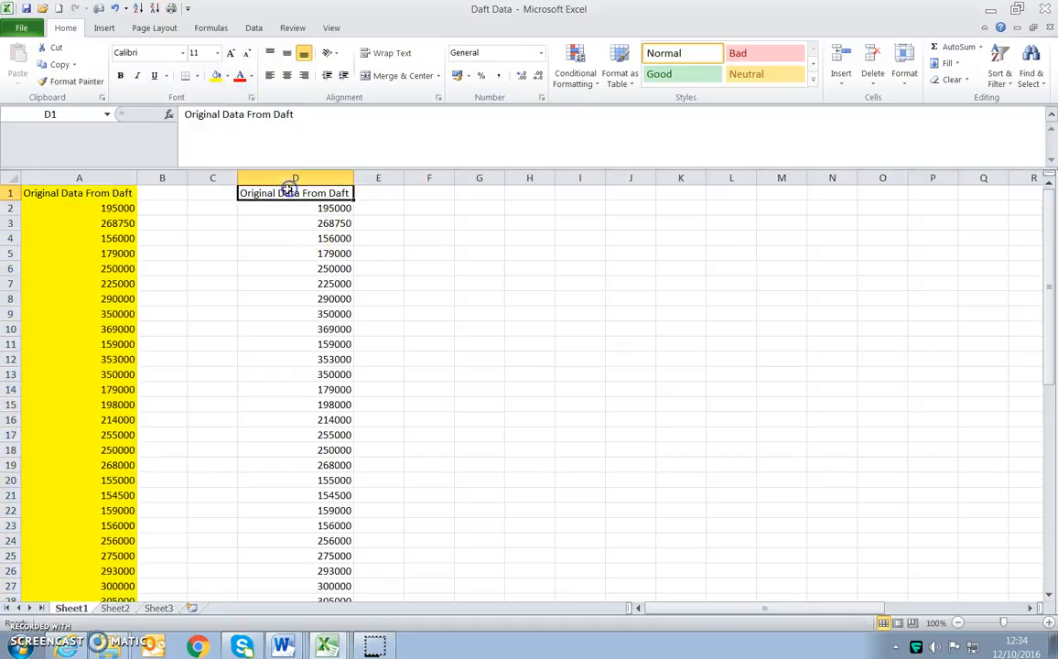
double_click(279, 193)
drag(279, 193, 232, 194)
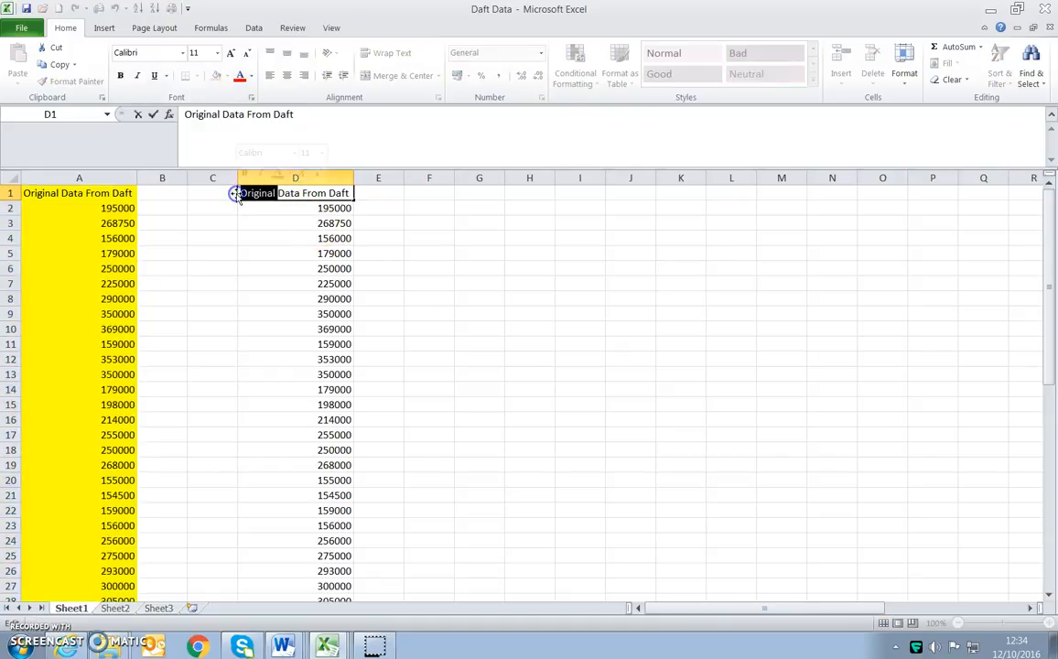
key(Delete)
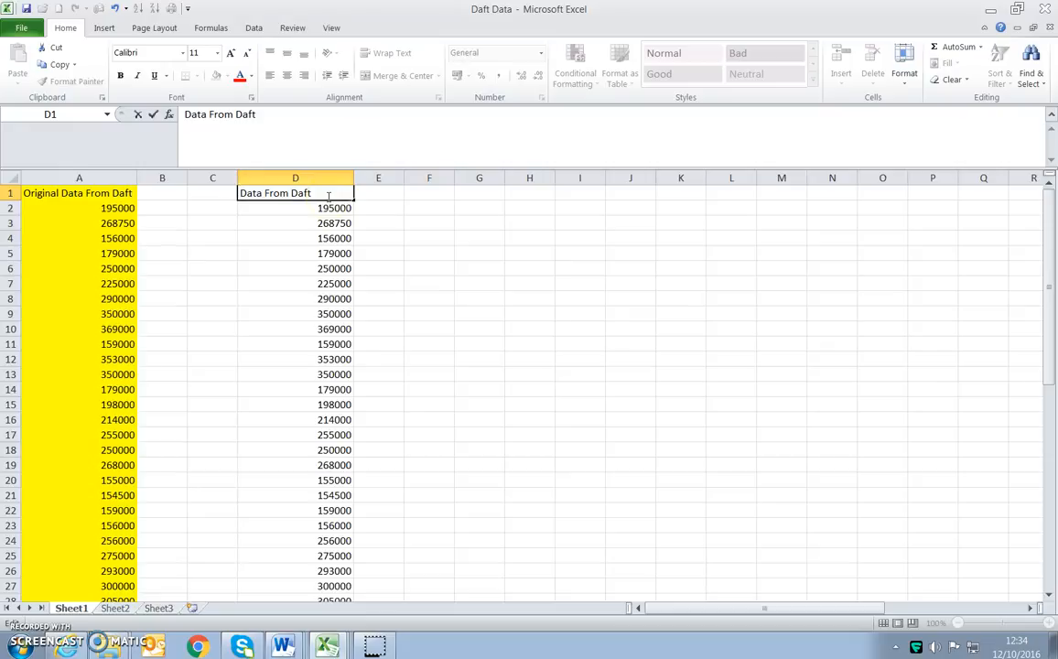
click(426, 268)
- Format all of column D with the Accounting number format using the euro symbol
scroll(332, 404, down, 6)
scroll(333, 405, down, 6)
scroll(333, 404, up, 12)
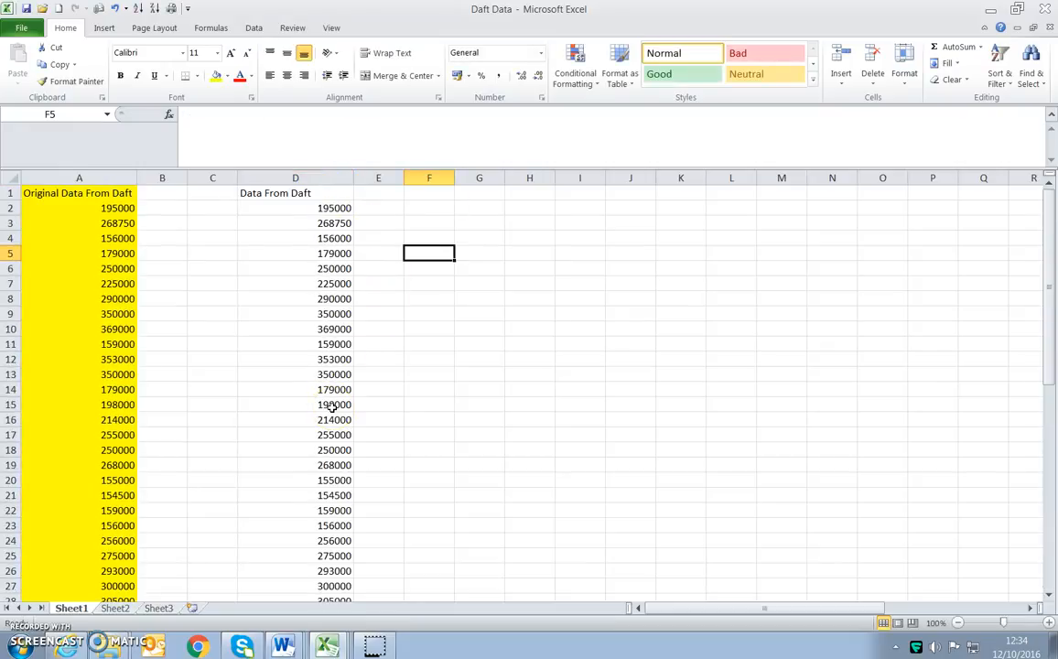
click(288, 178)
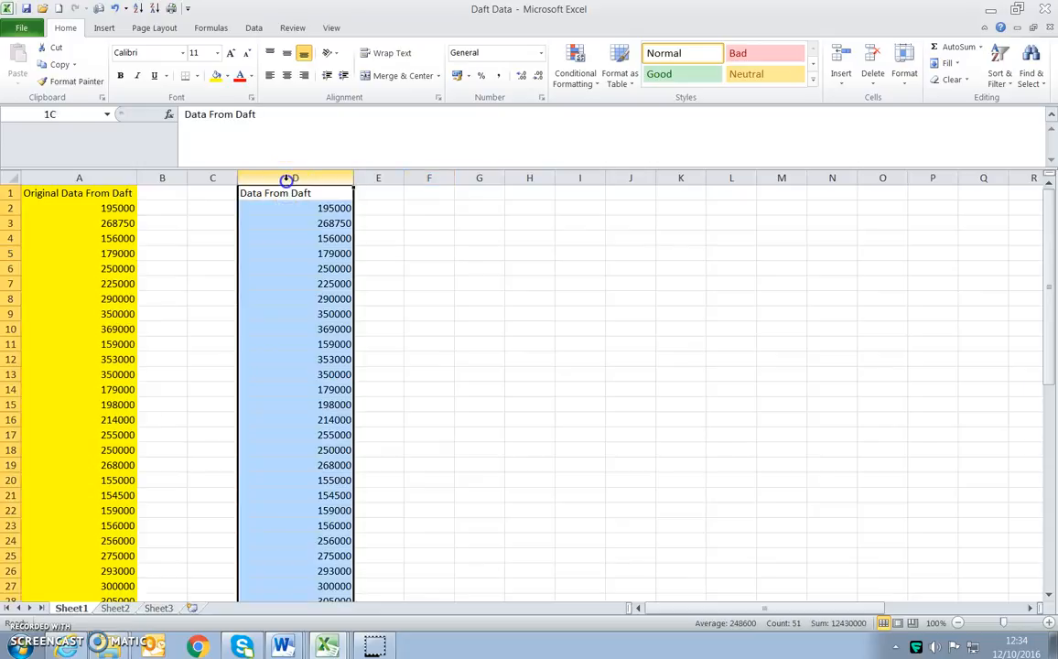
click(467, 77)
click(429, 126)
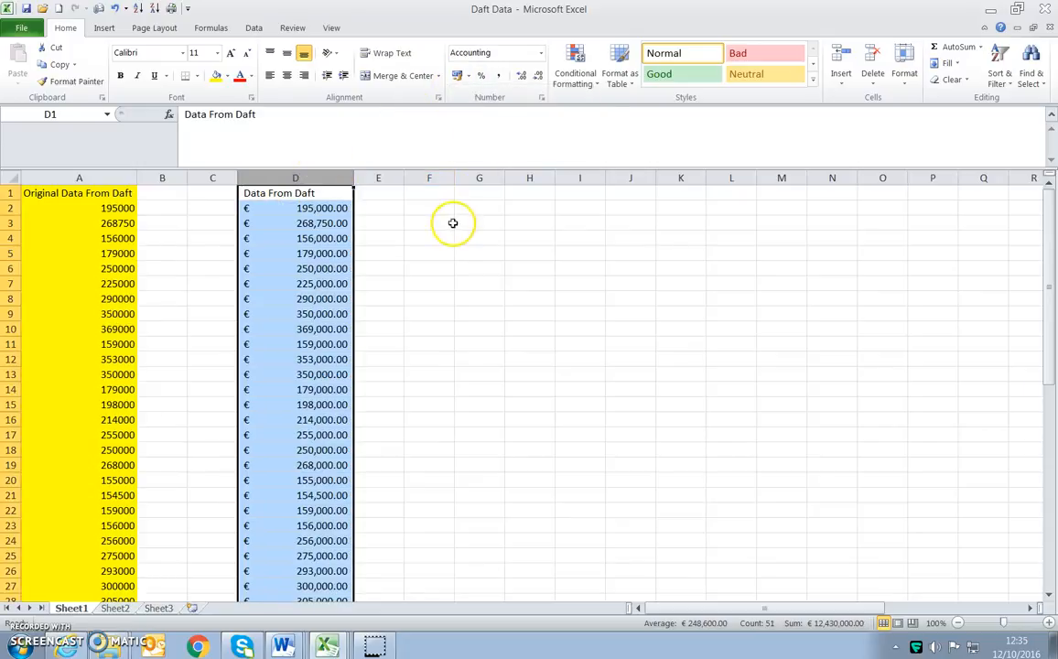
scroll(422, 310, down, 2)
scroll(423, 311, up, 2)
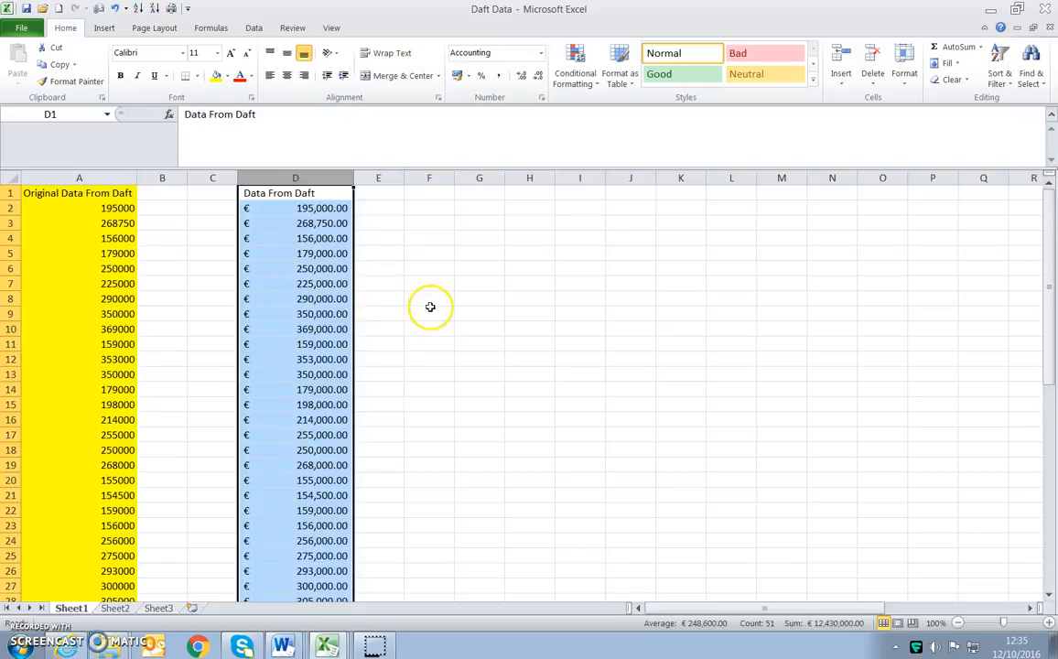
- Sort column D from smallest to largest, and reverse the order to largest to smallest
scroll(428, 307, down, 7)
scroll(430, 307, down, 2)
scroll(430, 306, up, 9)
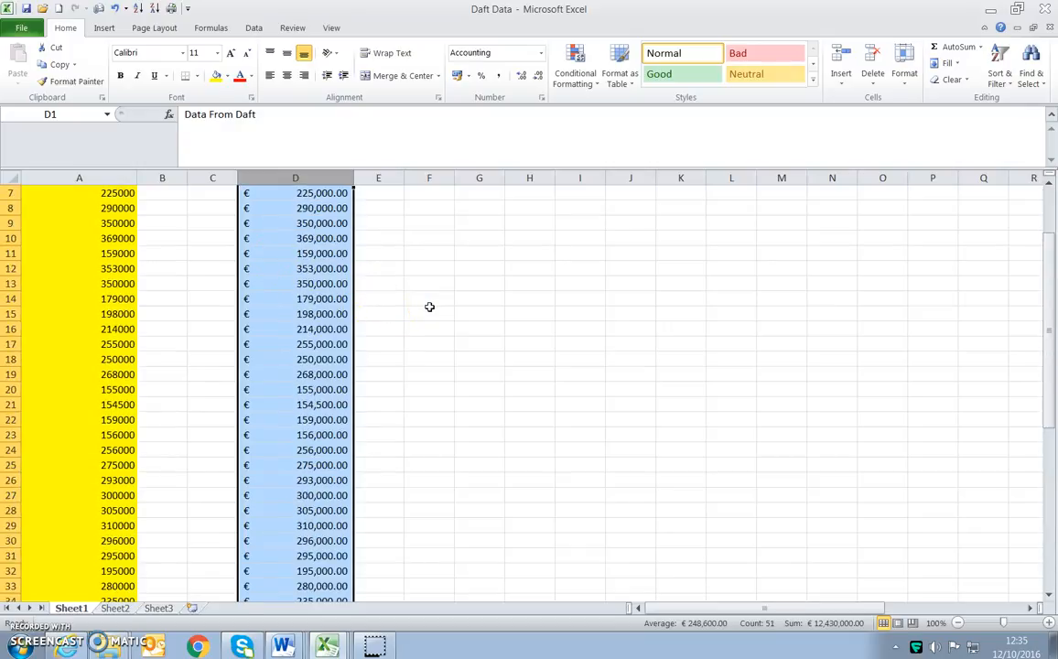
click(1005, 66)
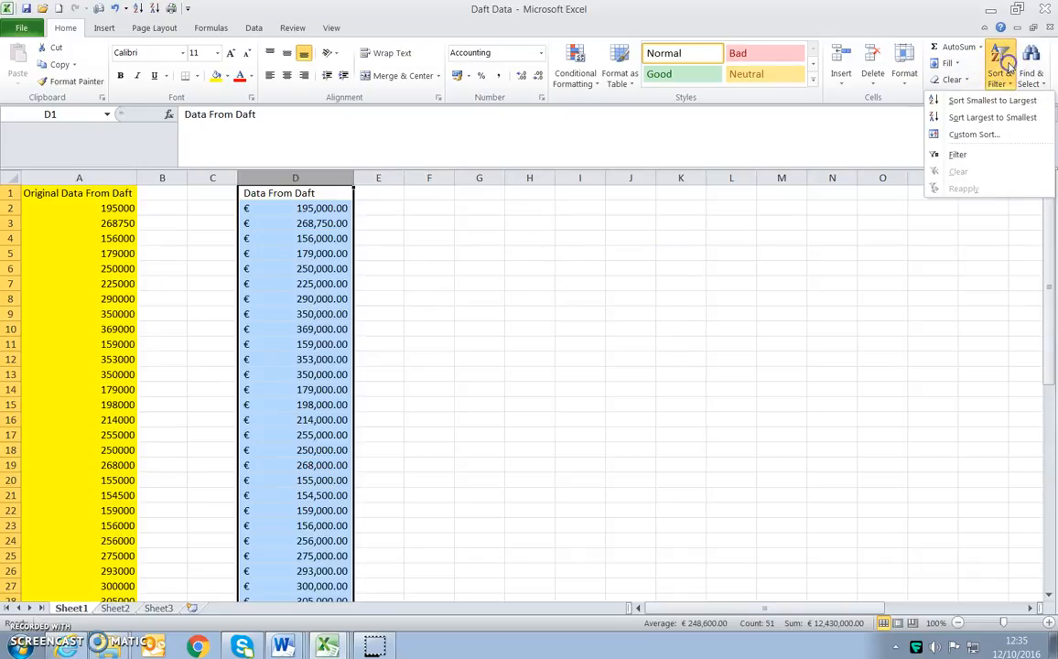
click(995, 103)
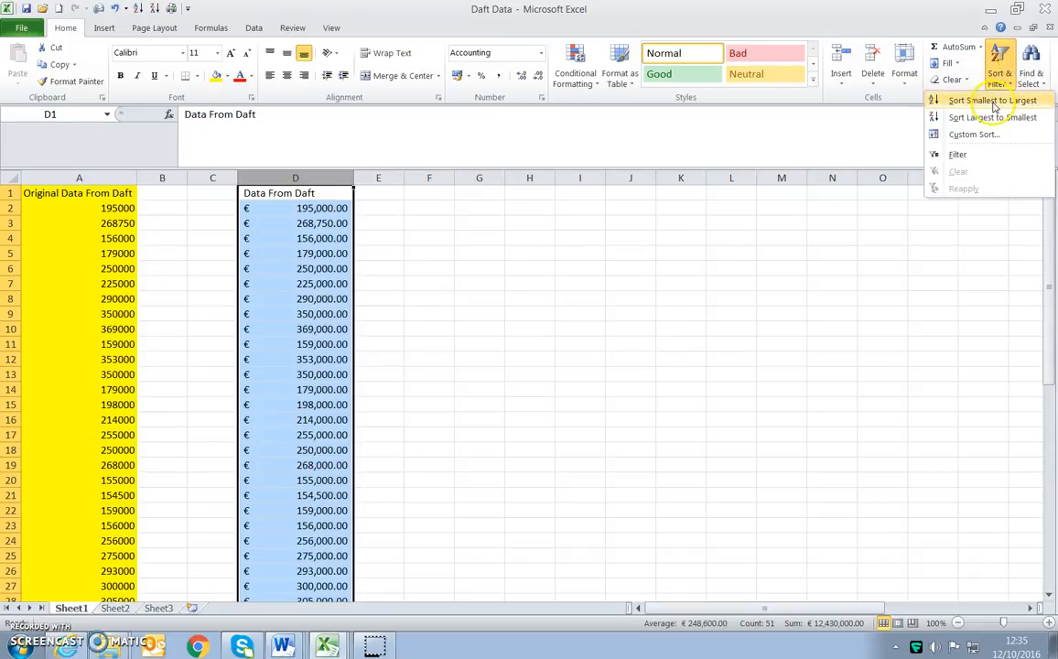
click(998, 71)
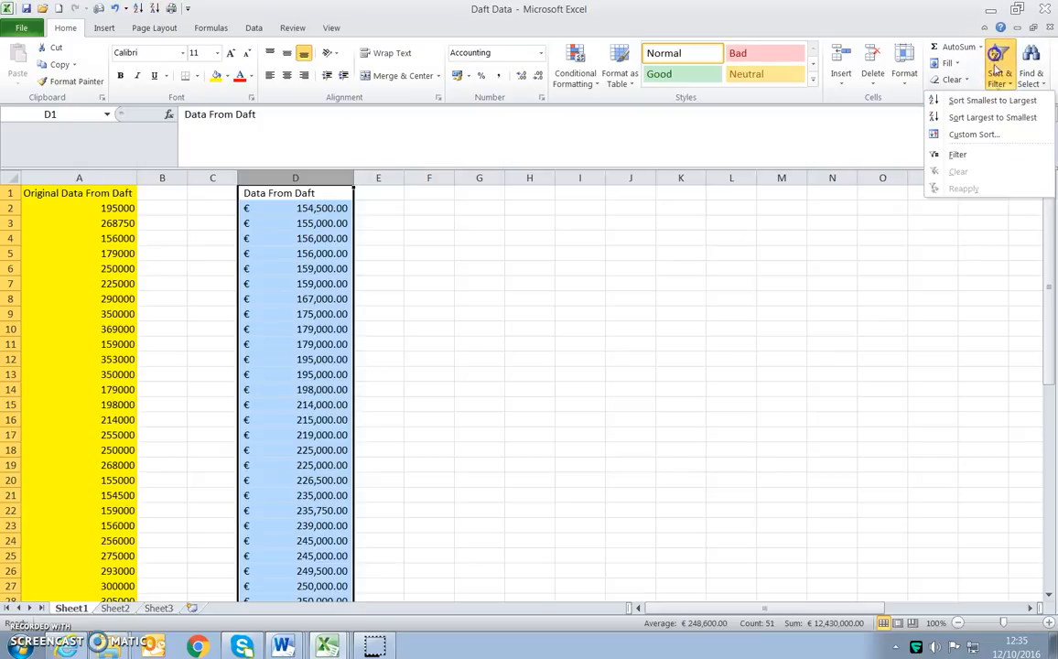
click(983, 120)
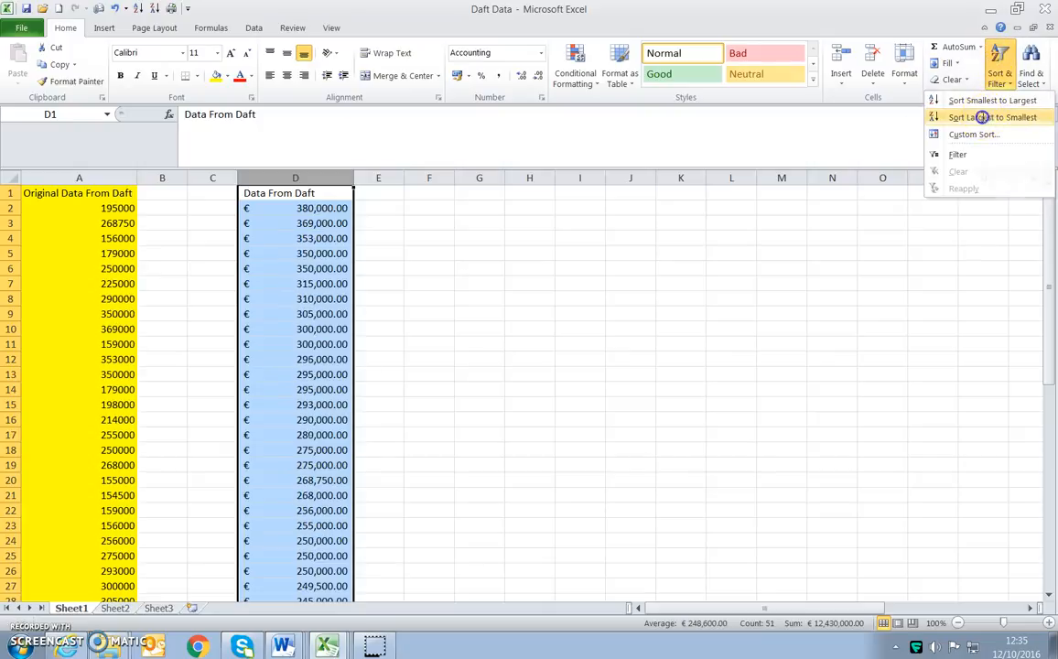
click(999, 57)
click(950, 135)
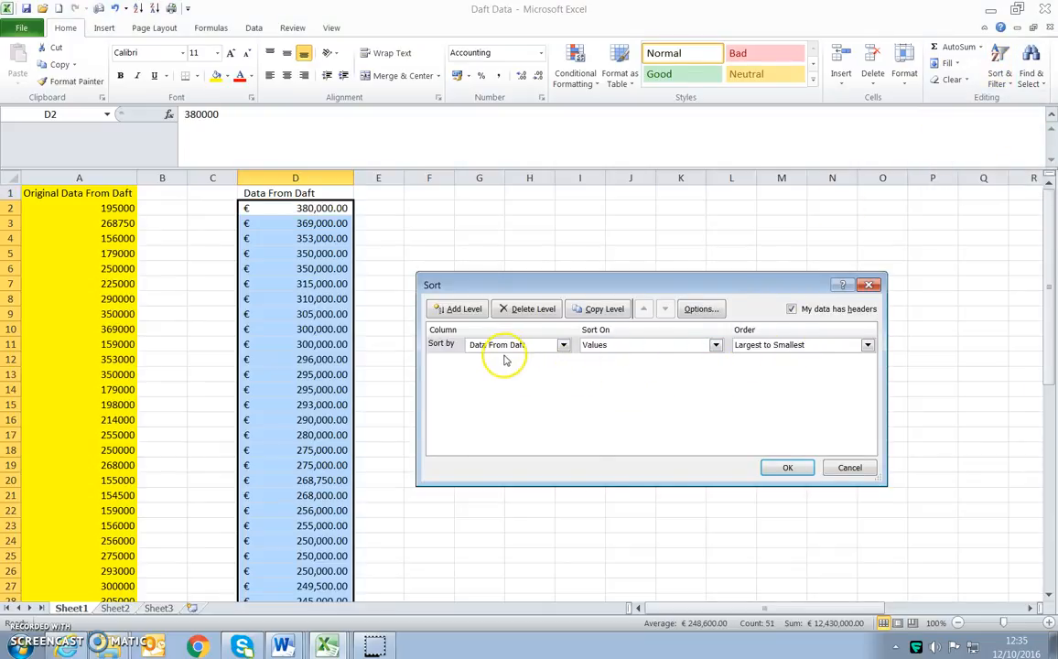
click(565, 346)
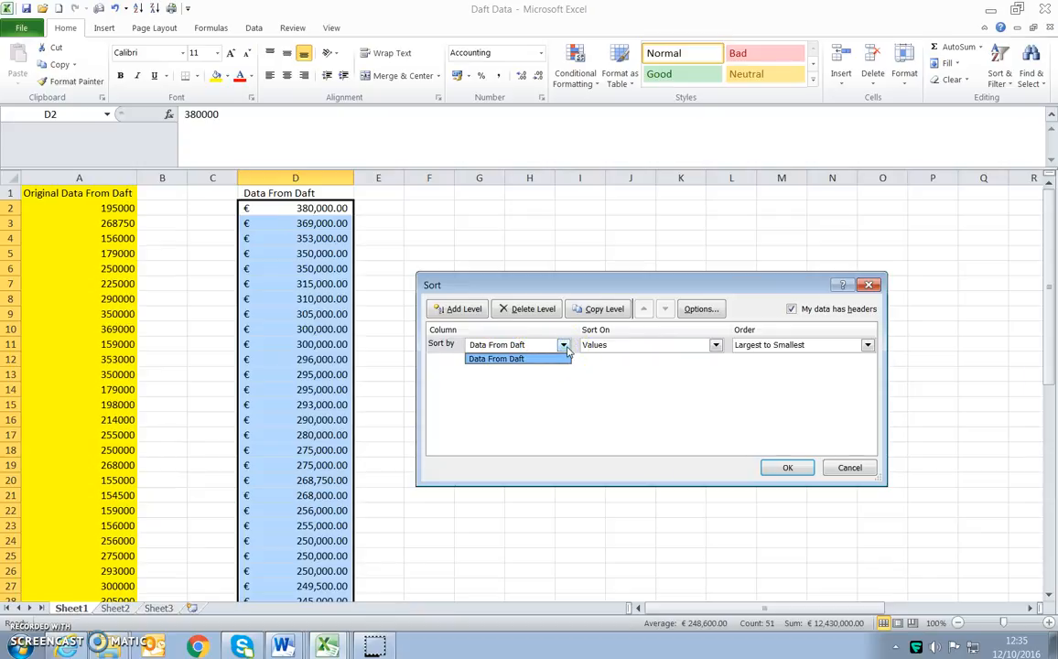
click(557, 369)
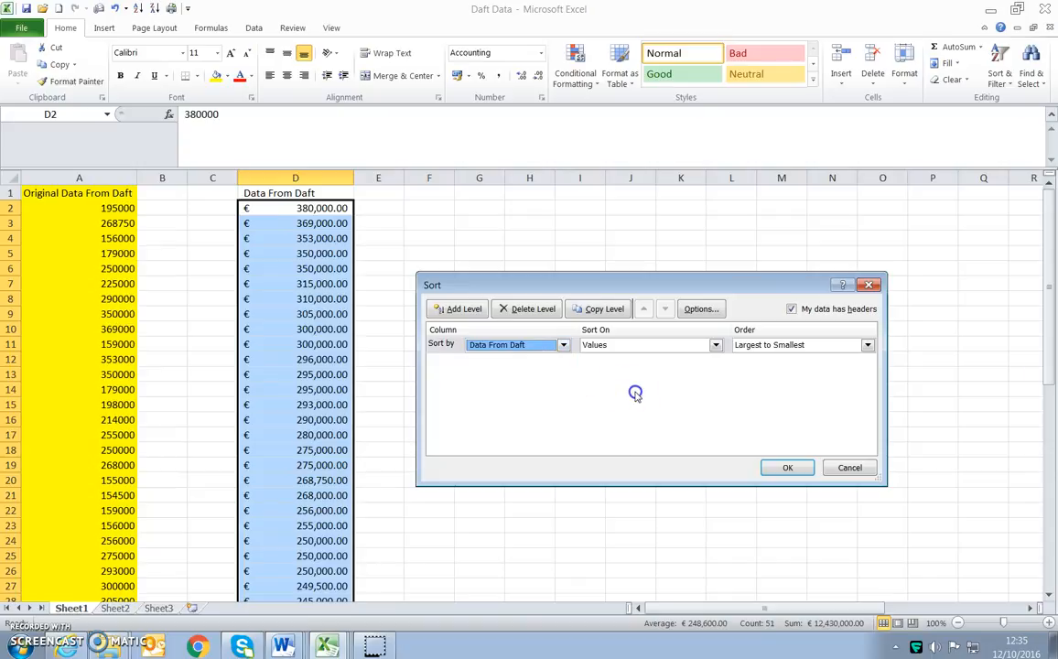
click(870, 284)
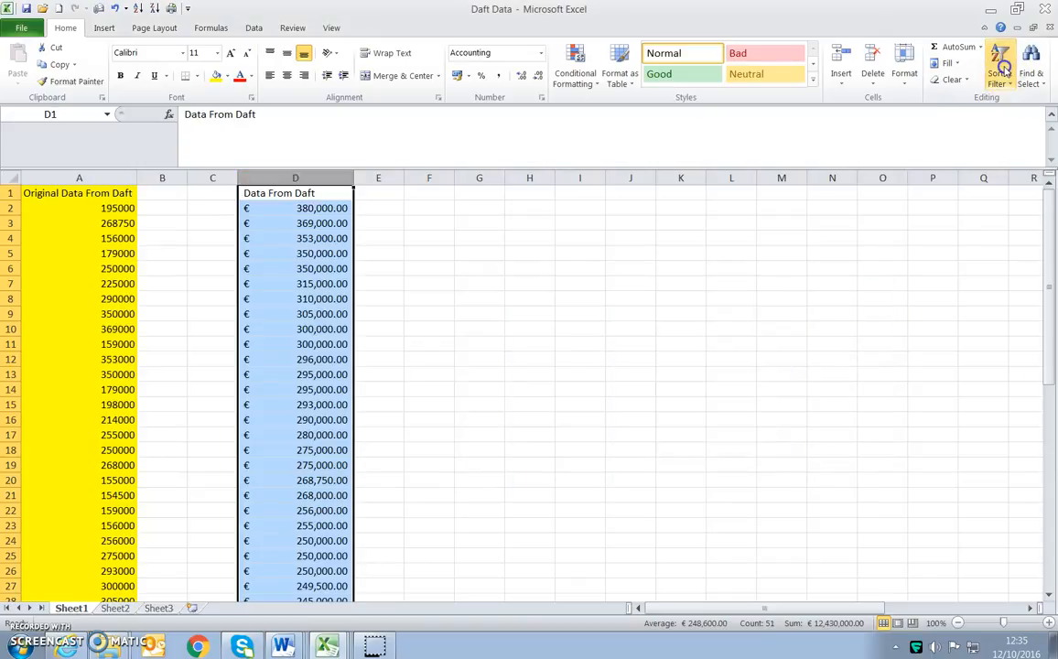
- Custom sort column D by Data From Daft values from smallest to largest, treating the first row as a header
click(999, 72)
click(976, 134)
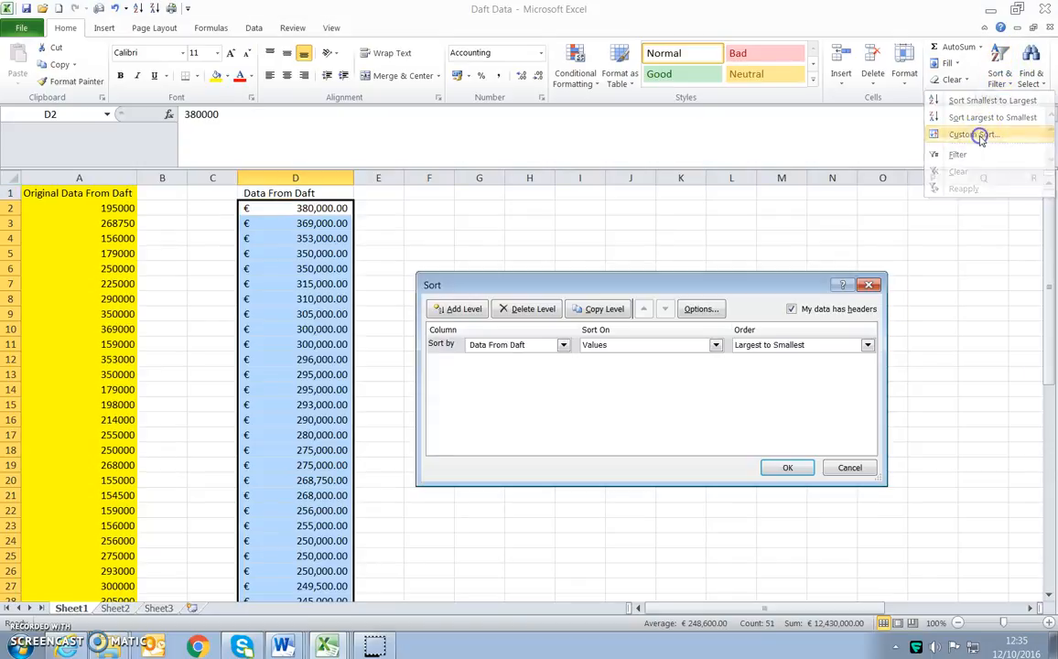
click(791, 309)
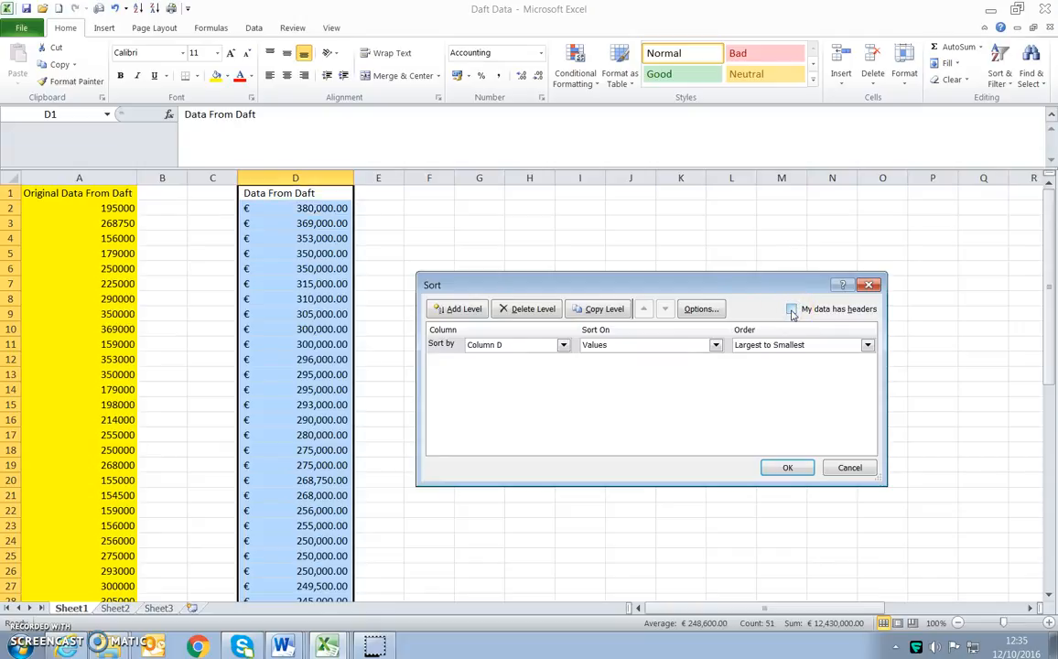
click(791, 309)
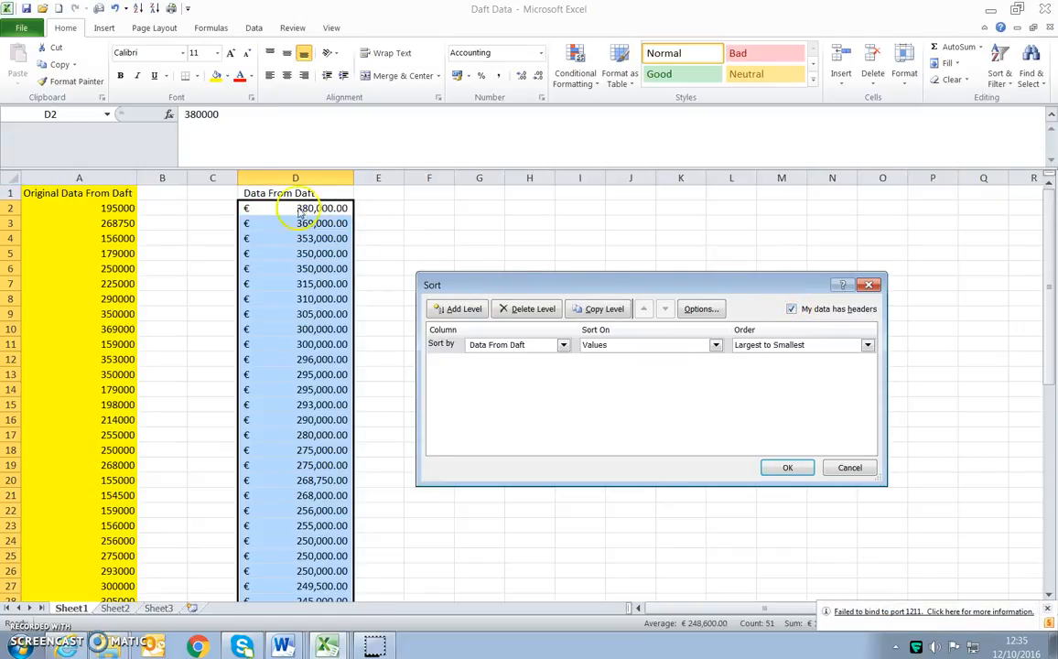
click(793, 309)
click(792, 309)
click(564, 345)
click(542, 357)
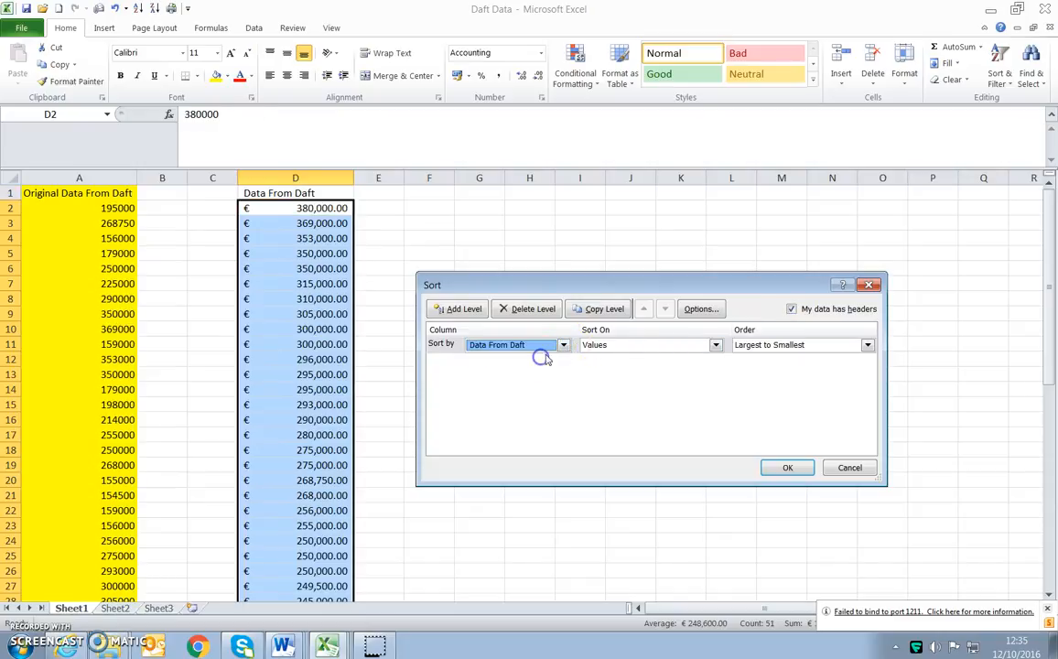
click(787, 345)
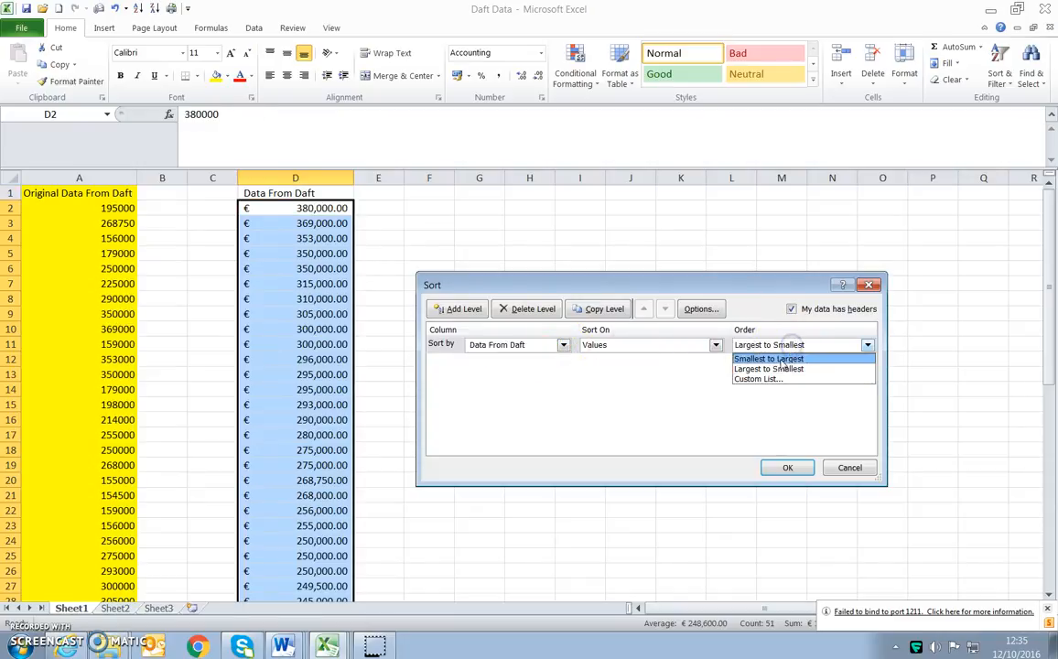
click(779, 359)
click(786, 467)
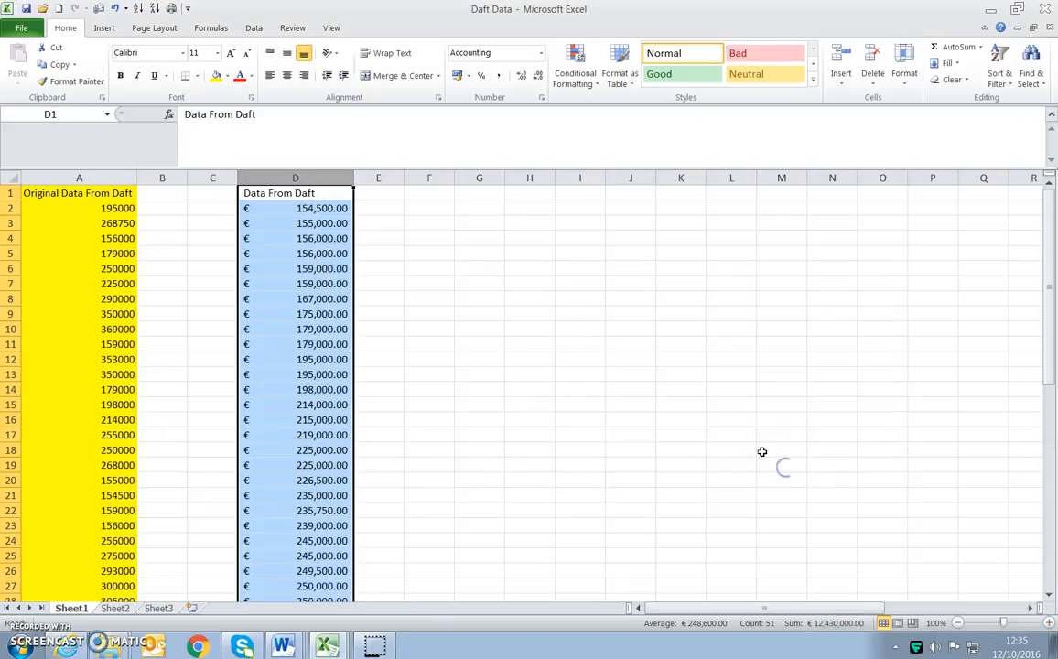
click(562, 371)
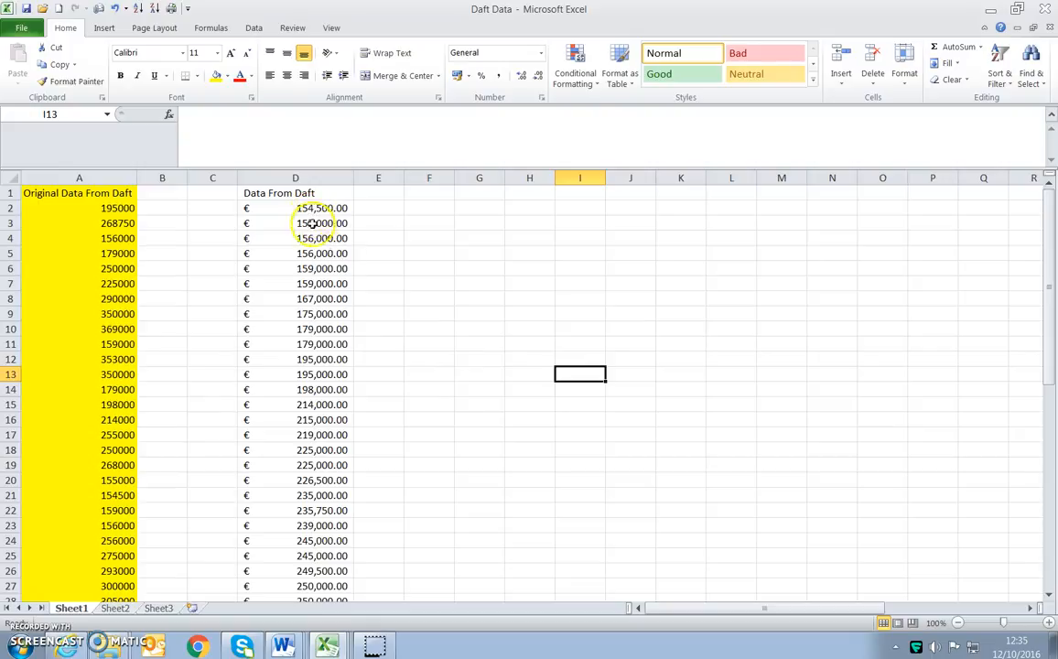
scroll(331, 257, down, 5)
scroll(332, 259, down, 6)
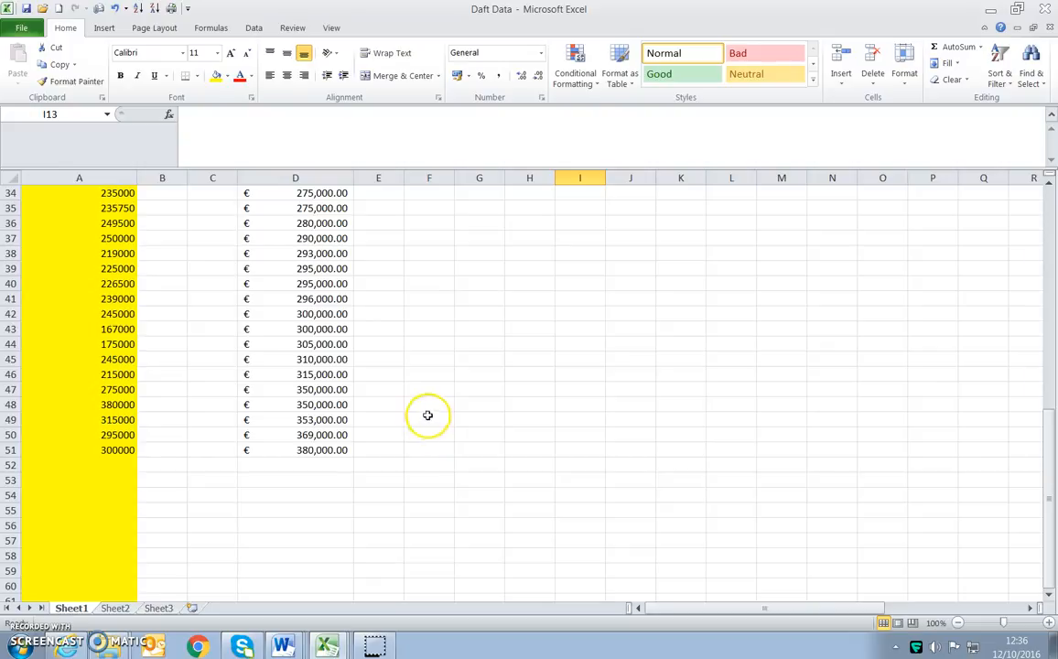
scroll(418, 421, up, 11)
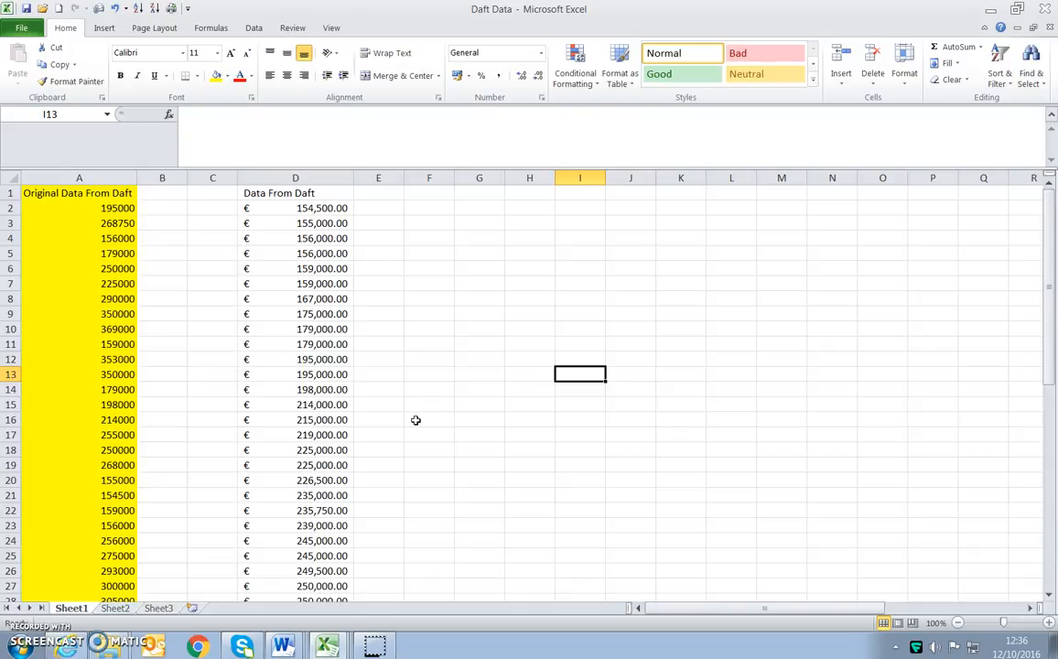
- Enter the label "Average" in cell C53, below the sorted Daft data
scroll(276, 491, down, 8)
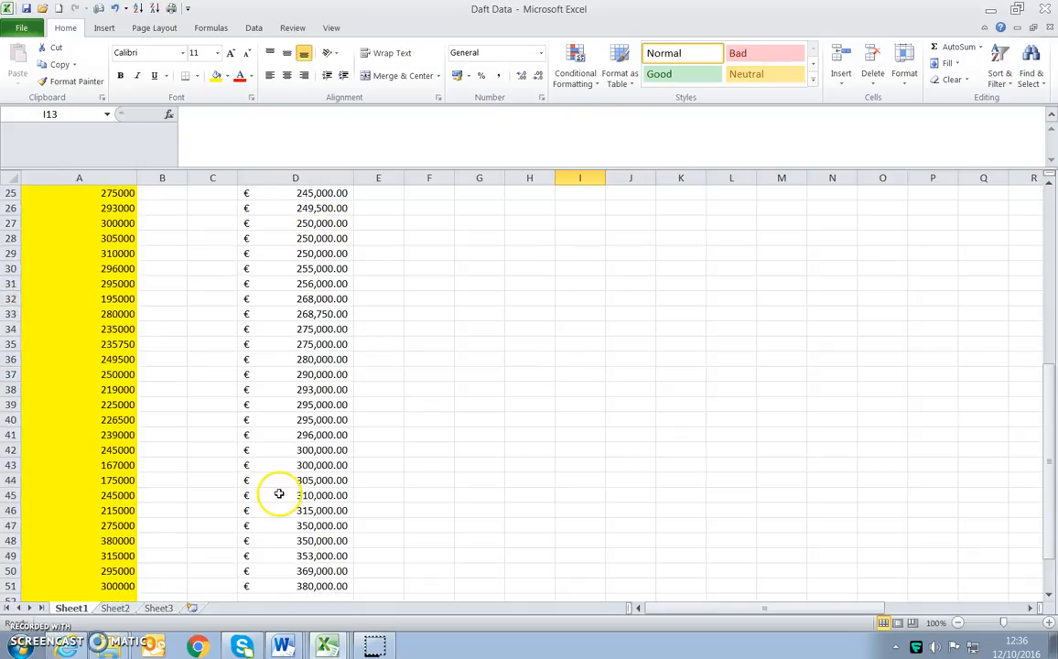
scroll(279, 495, down, 1)
click(291, 558)
click(224, 570)
text(av)
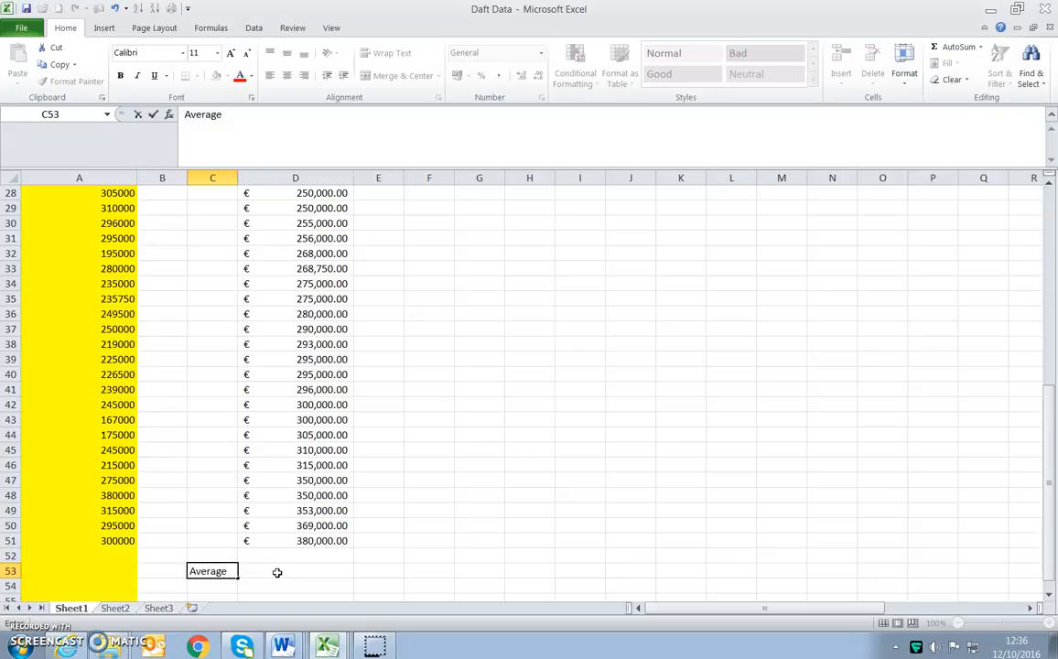
- Calculate the average of D2:D51 in cell D53 with the AVERAGE function
click(276, 572)
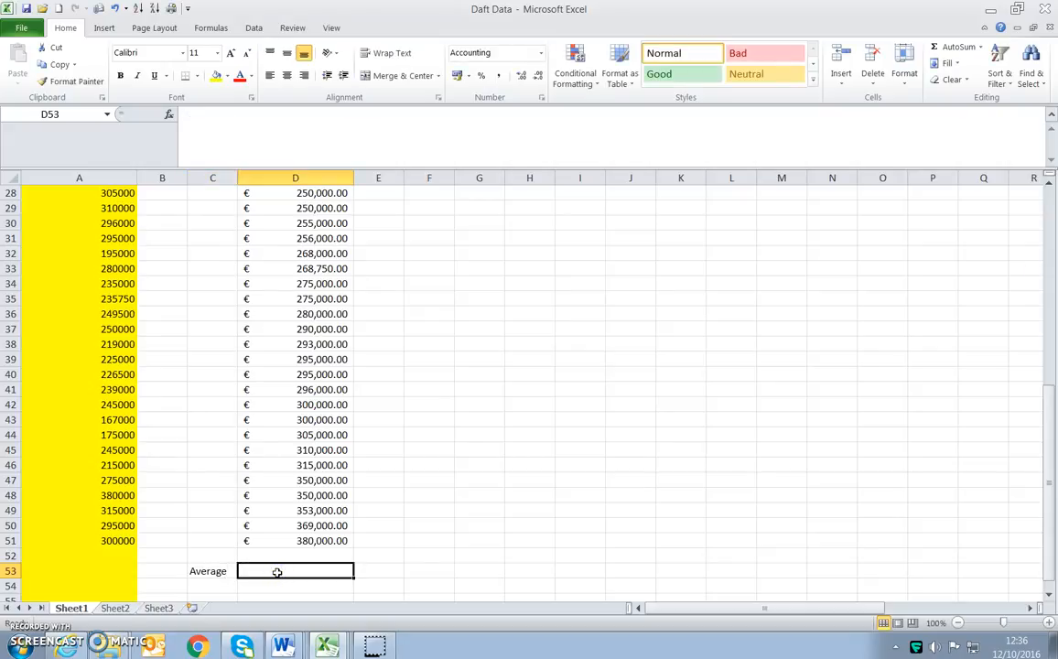
text(=)
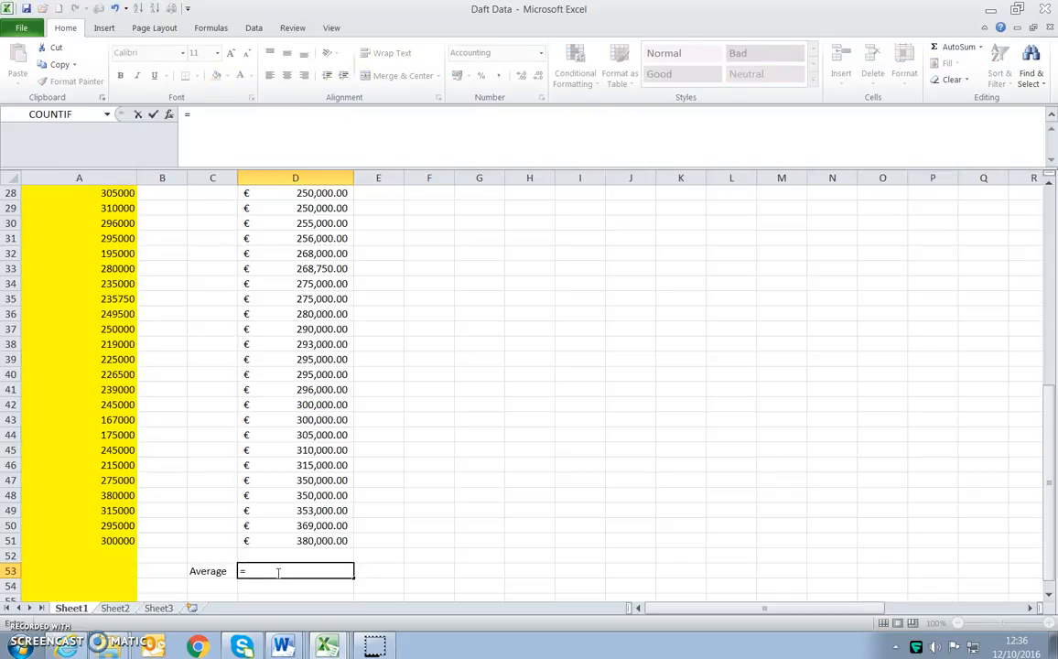
text(averag)
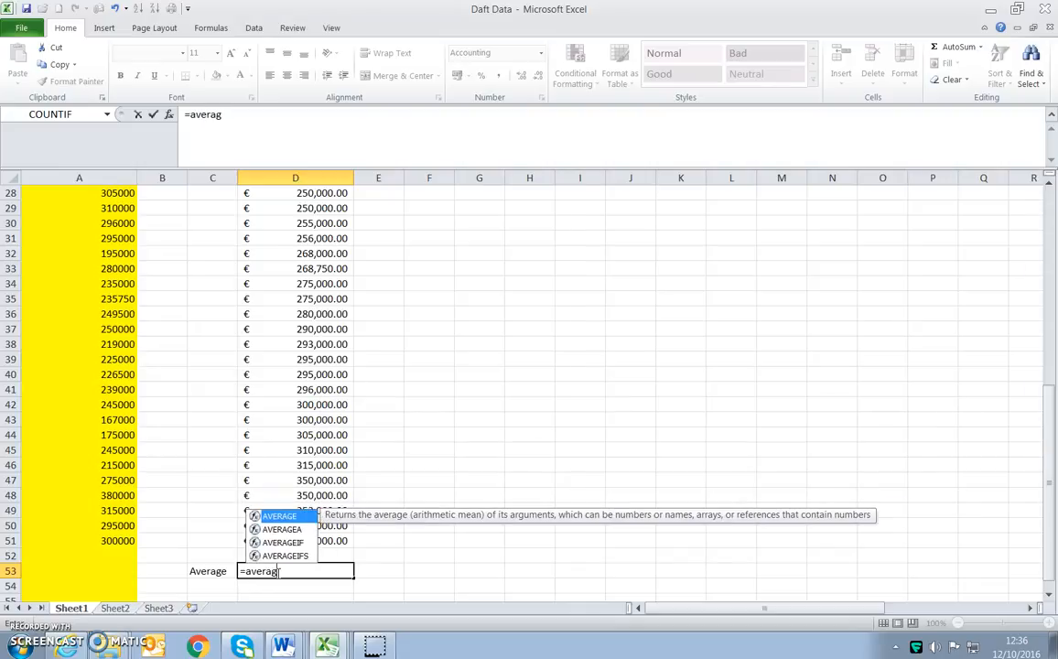
text(e()
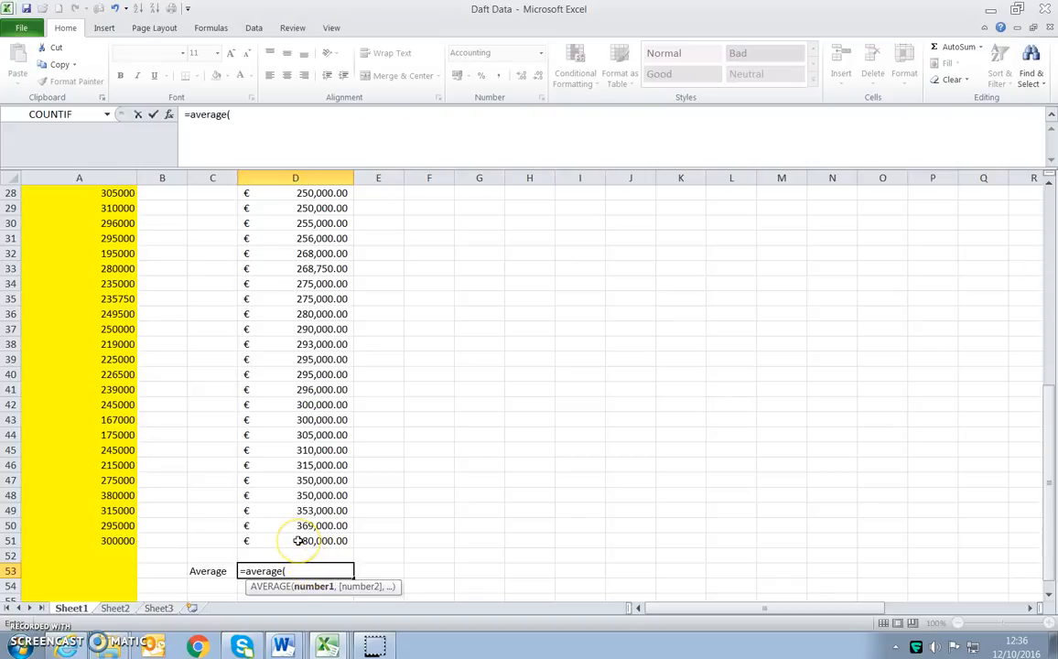
drag(297, 541, 295, 205)
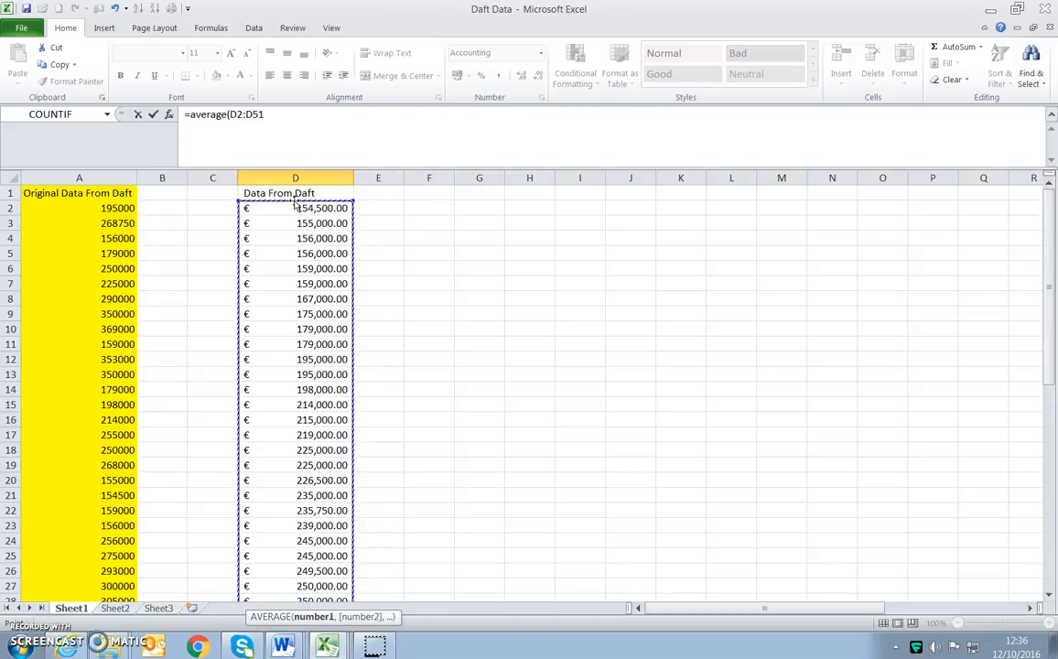
key(Return)
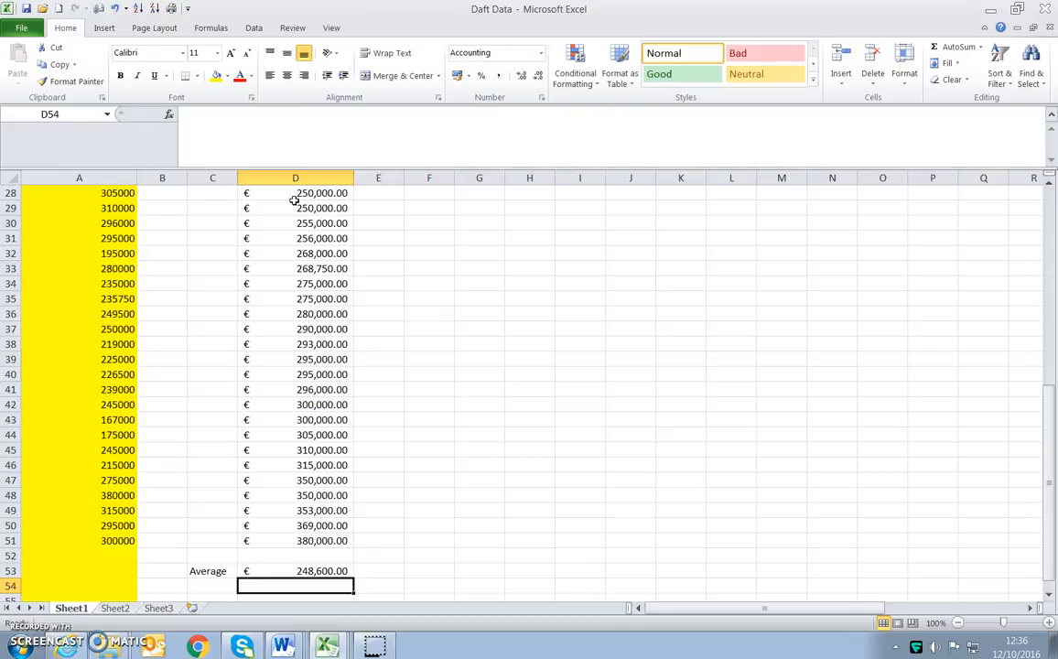
- Label cell C54 "Median" and calculate the median of D2:D51 in cell D54
key(Left)
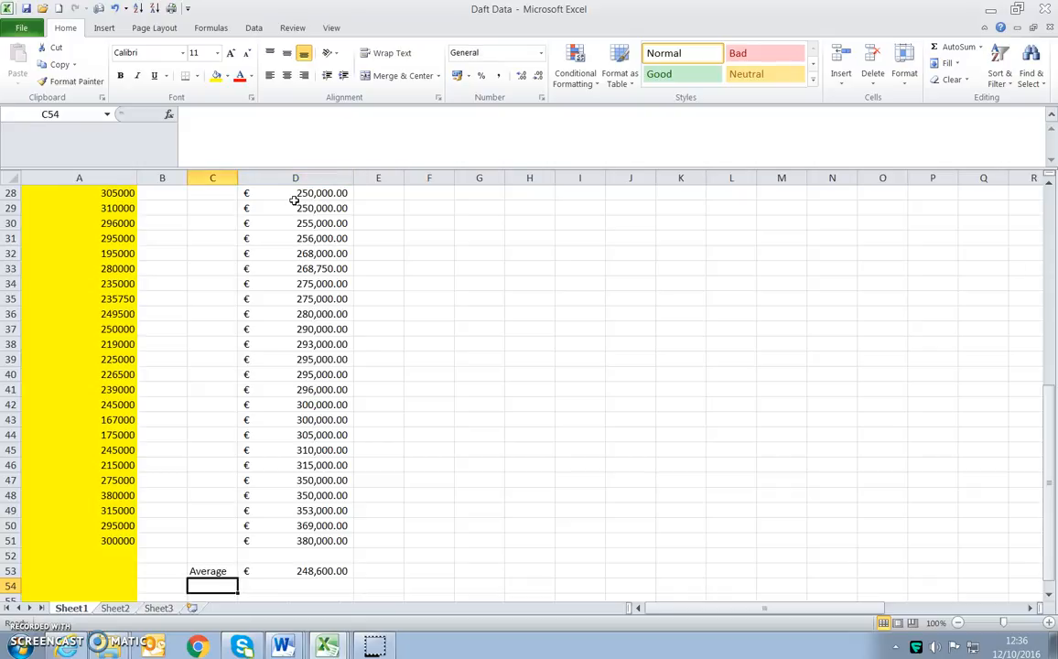
text(m)
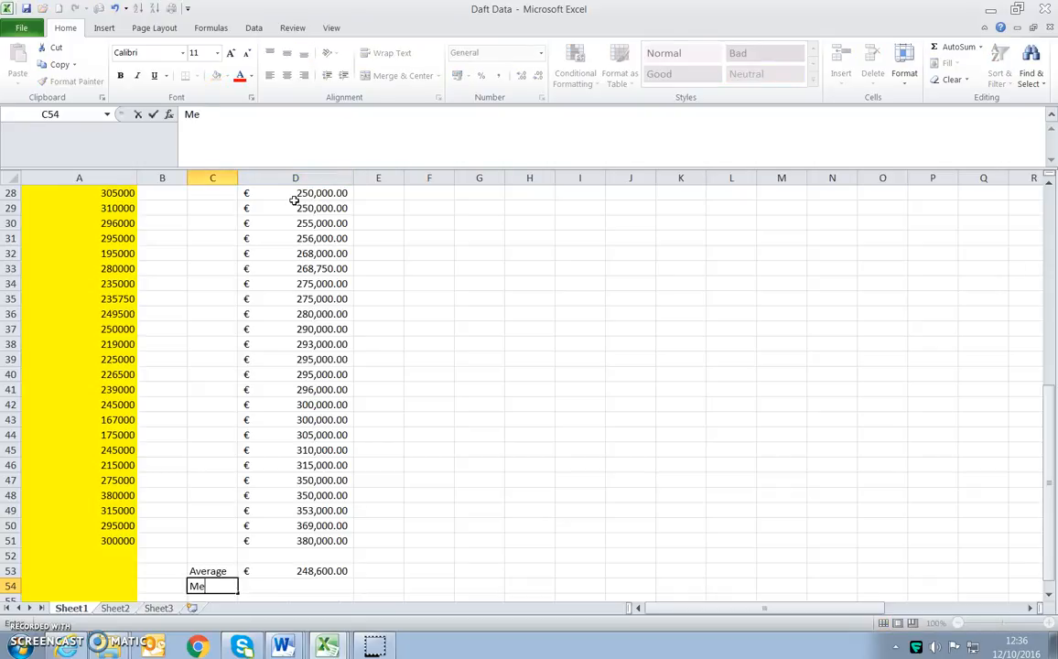
key(Tab)
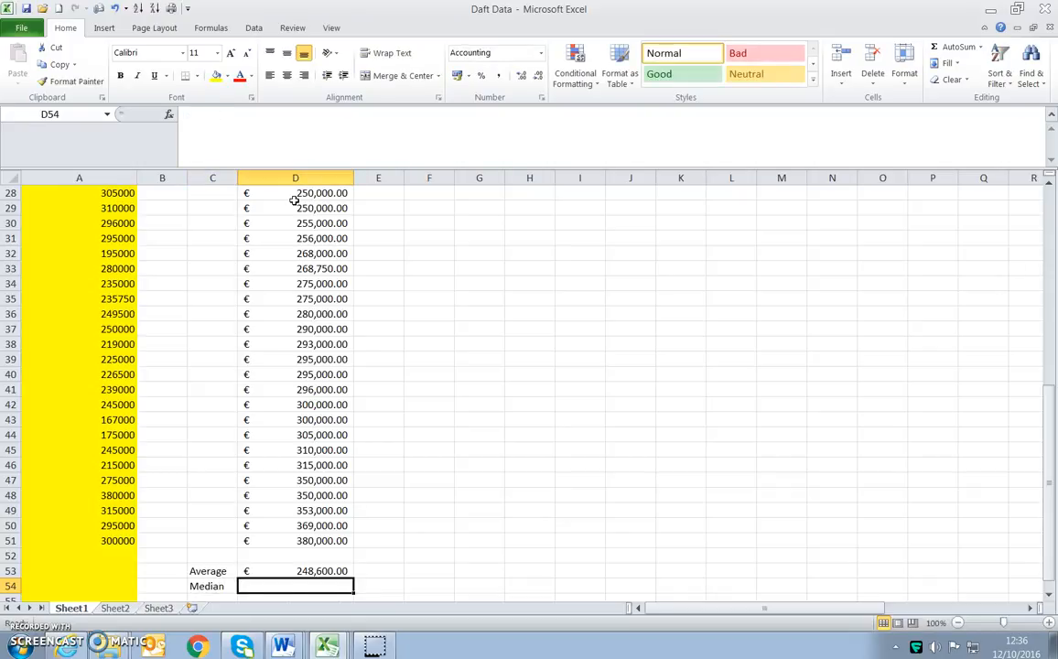
text(=median)
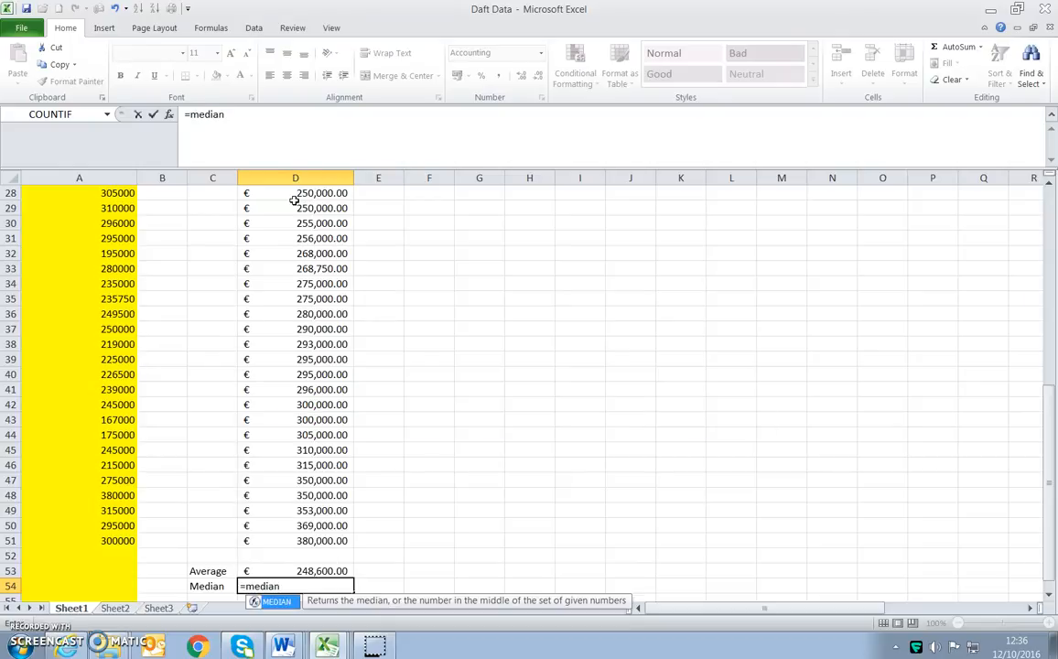
text(()
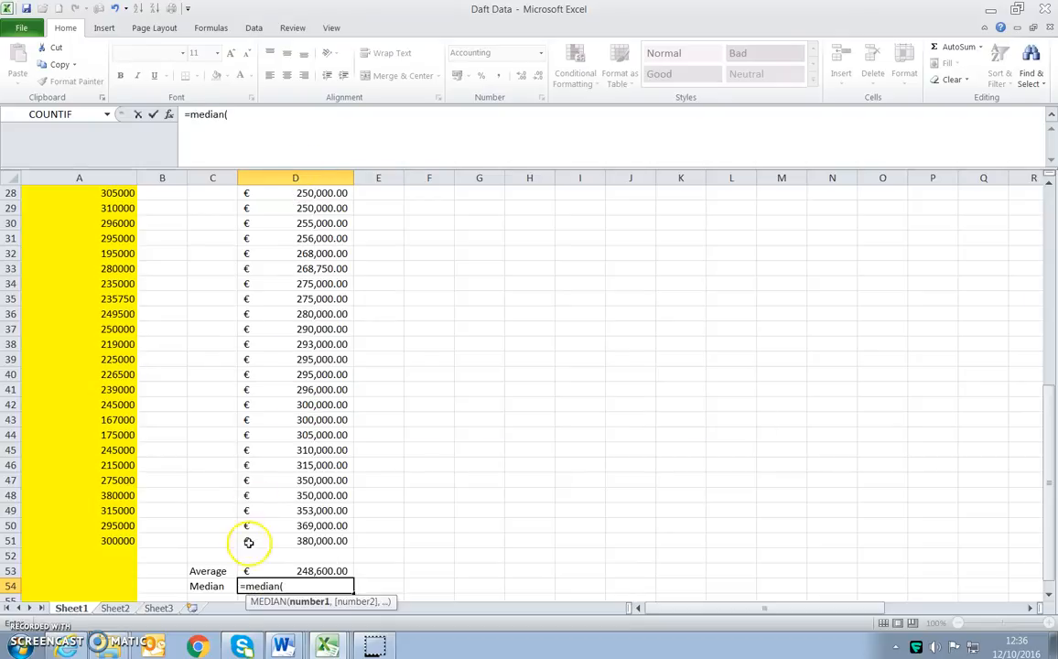
drag(272, 541, 279, 211)
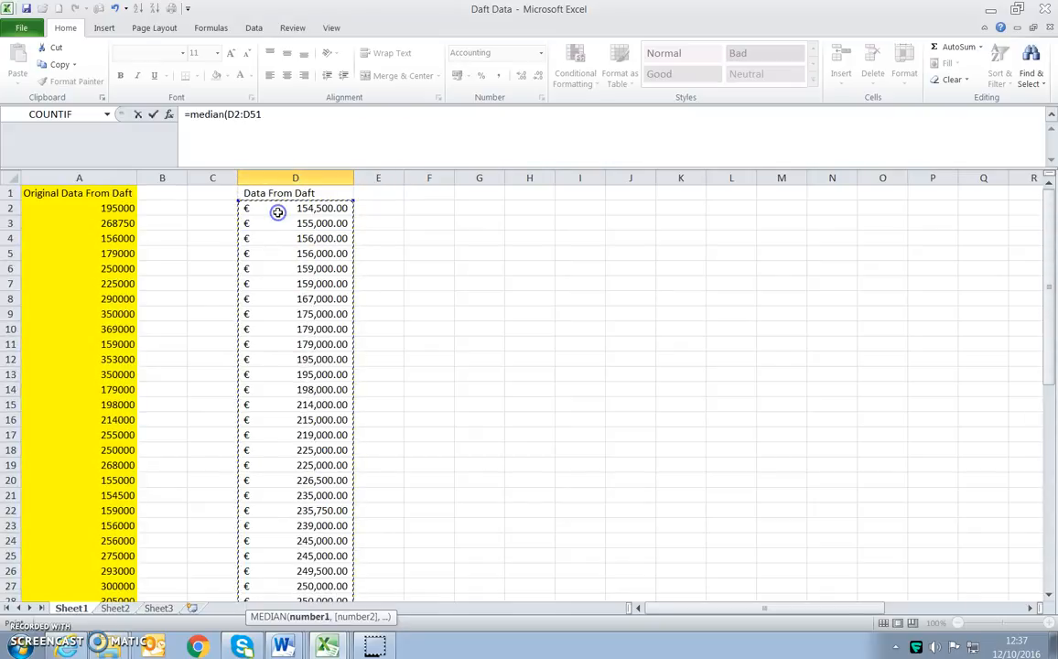
key(Return)
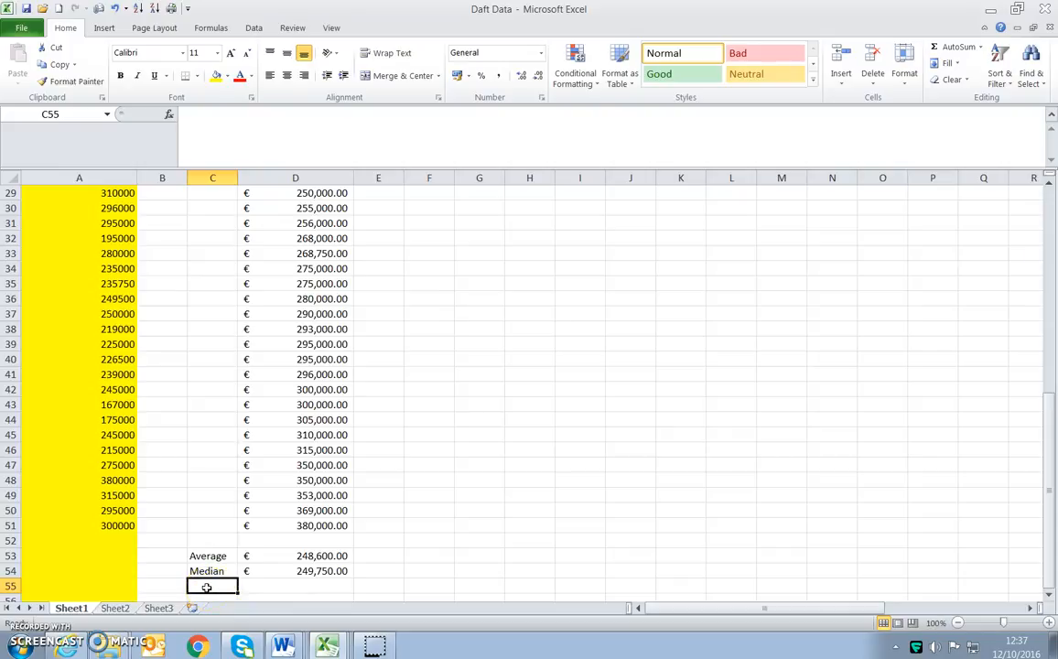
- Calculate the median of the unsorted original data A2:A51 in cell A53
click(97, 555)
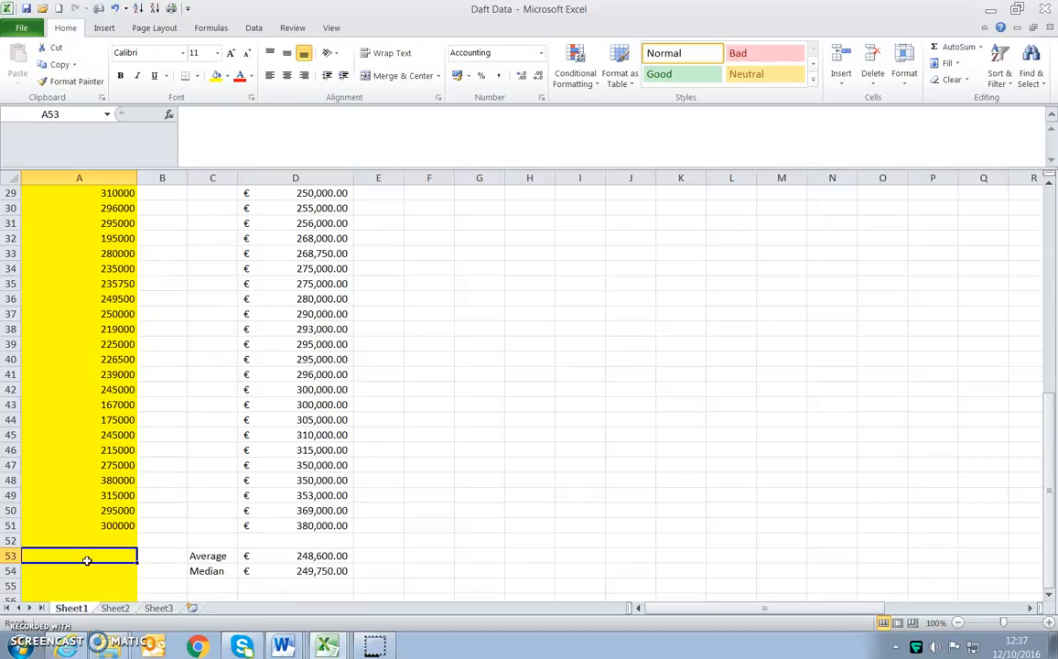
text(=a)
key(BackSpace)
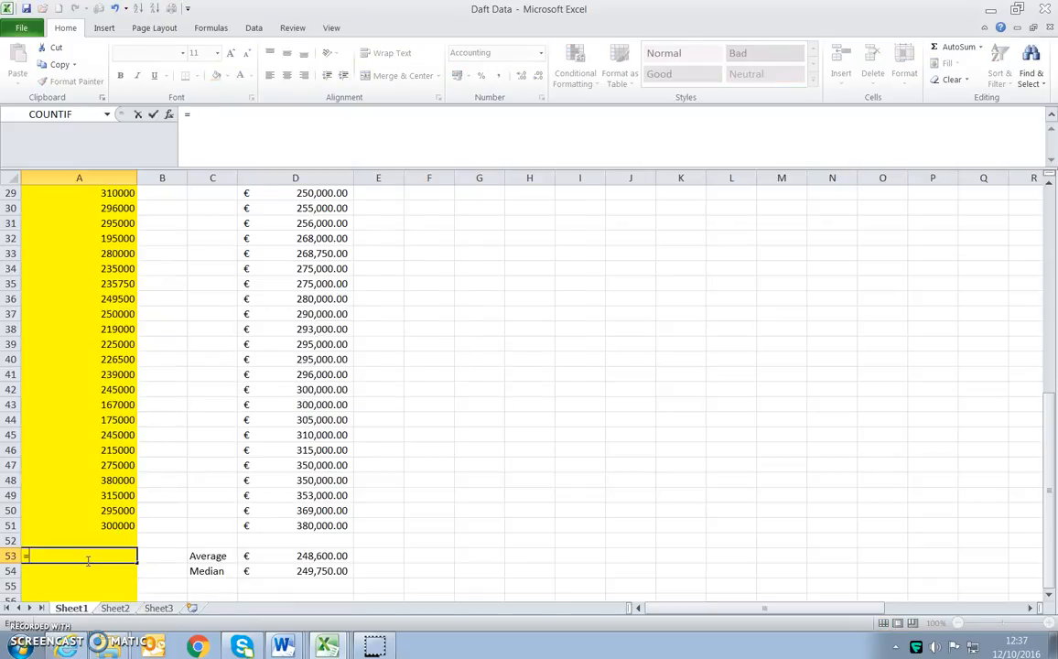
text(med)
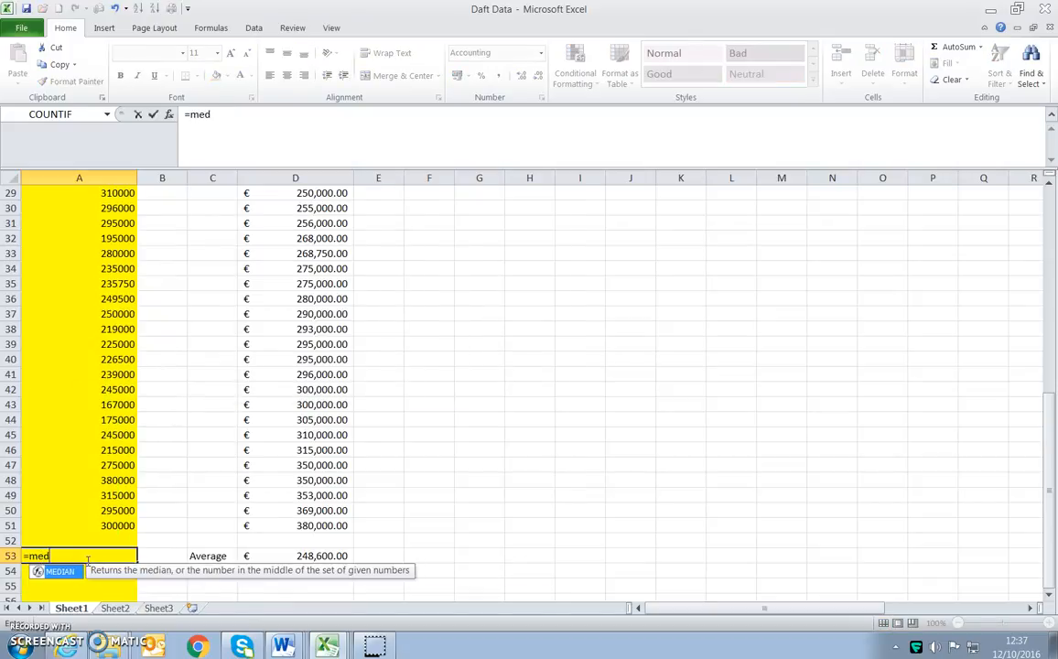
text(ian()
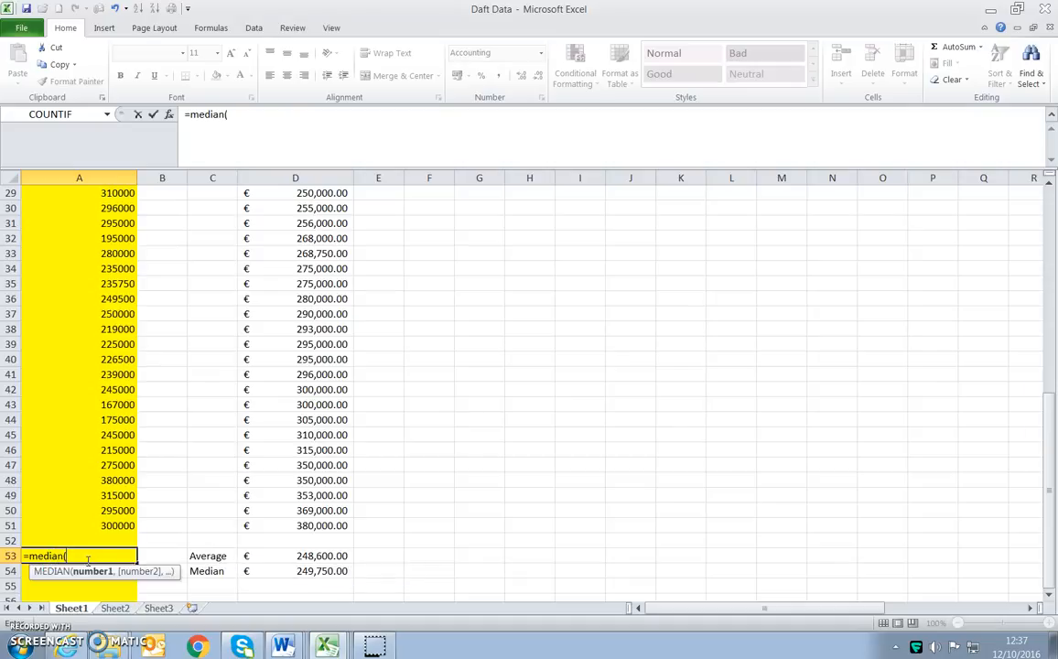
drag(108, 524, 91, 206)
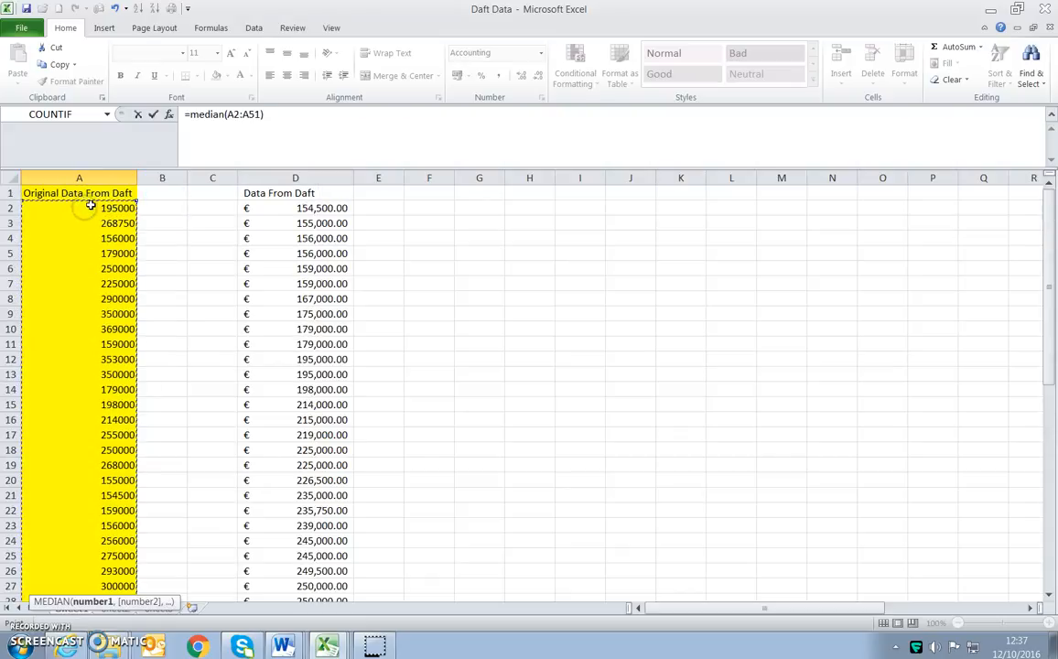
key(Return)
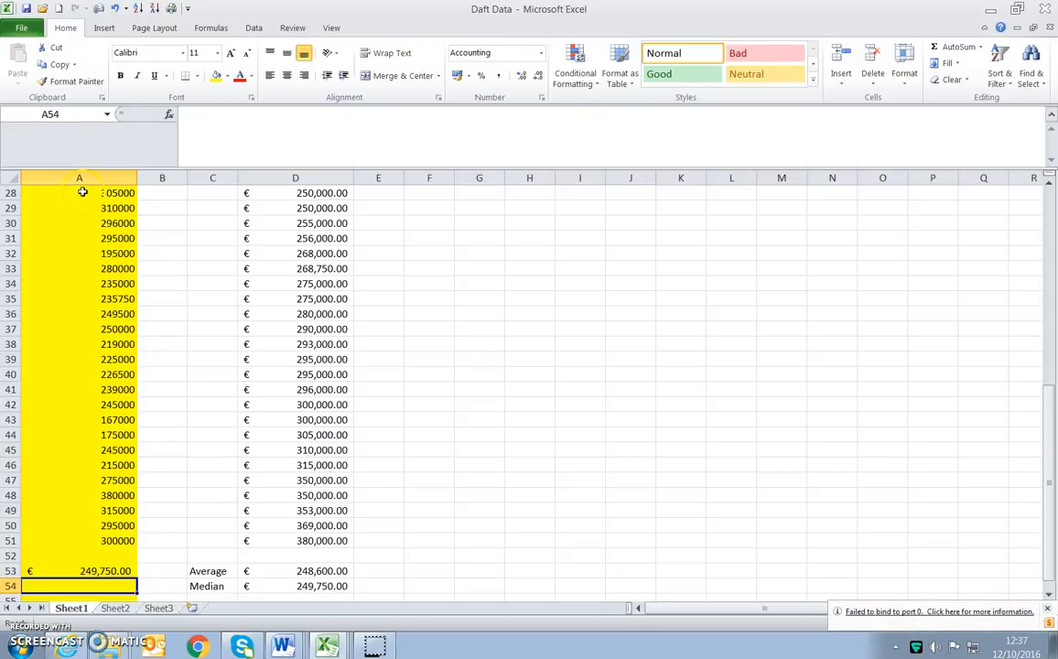
- Label cell C55 "Mode" and calculate the mode of D2:D51 in cell D55 with the MODE function
scroll(84, 502, down, 2)
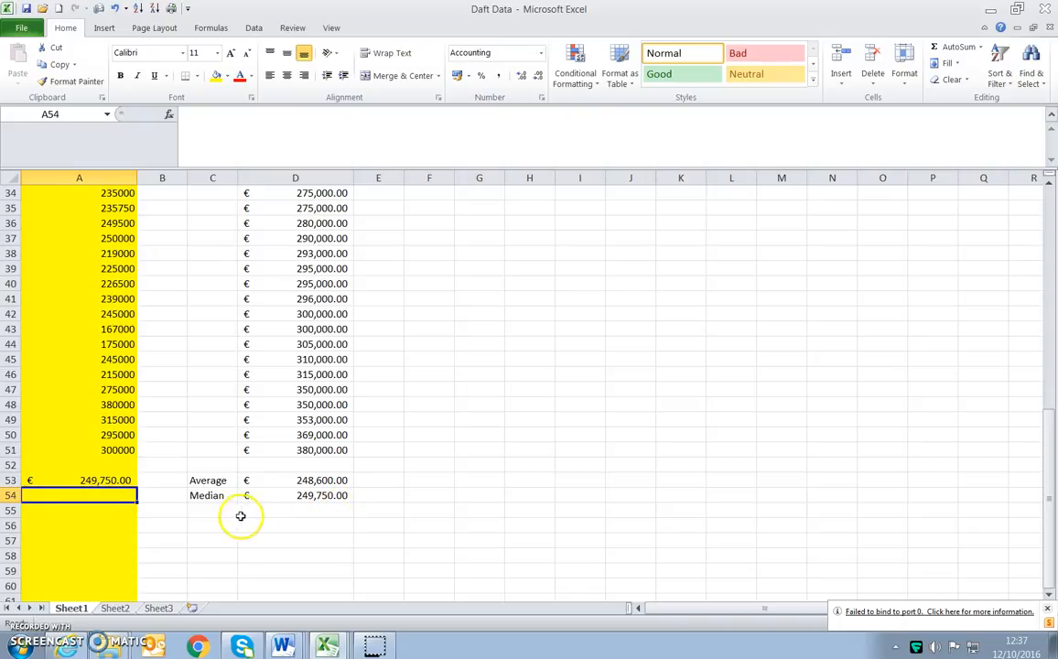
click(209, 508)
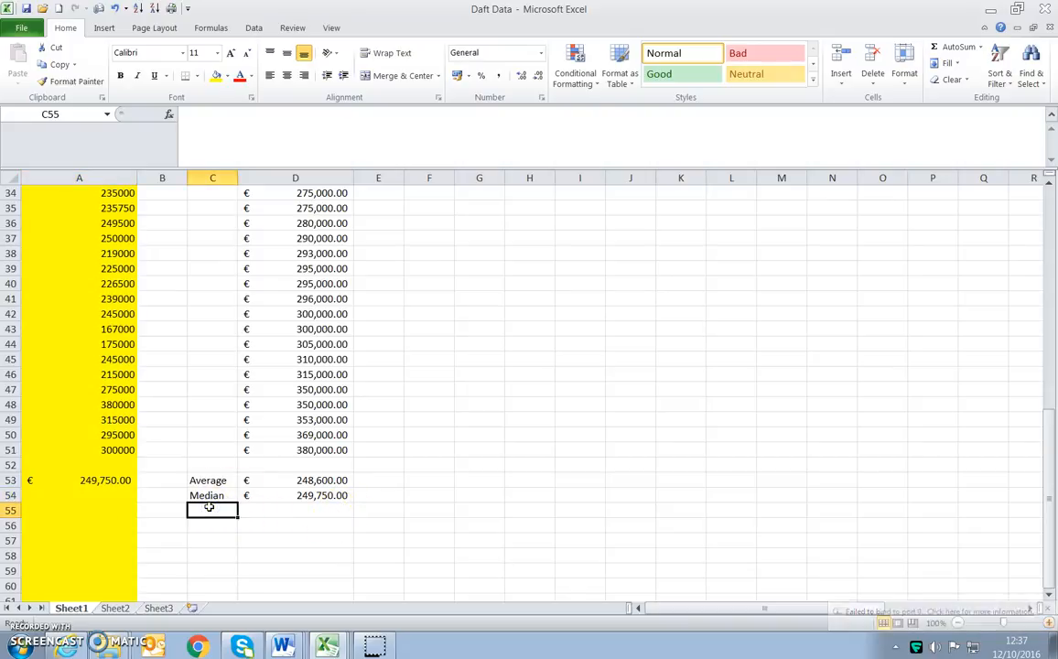
text(Mode)
key(Tab)
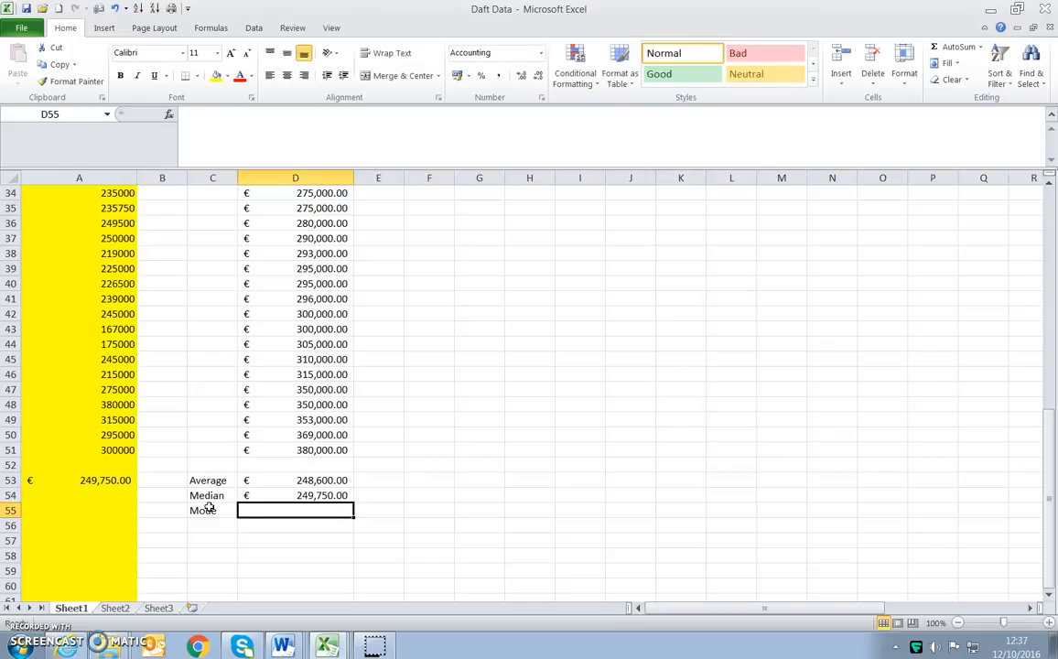
text(=mode)
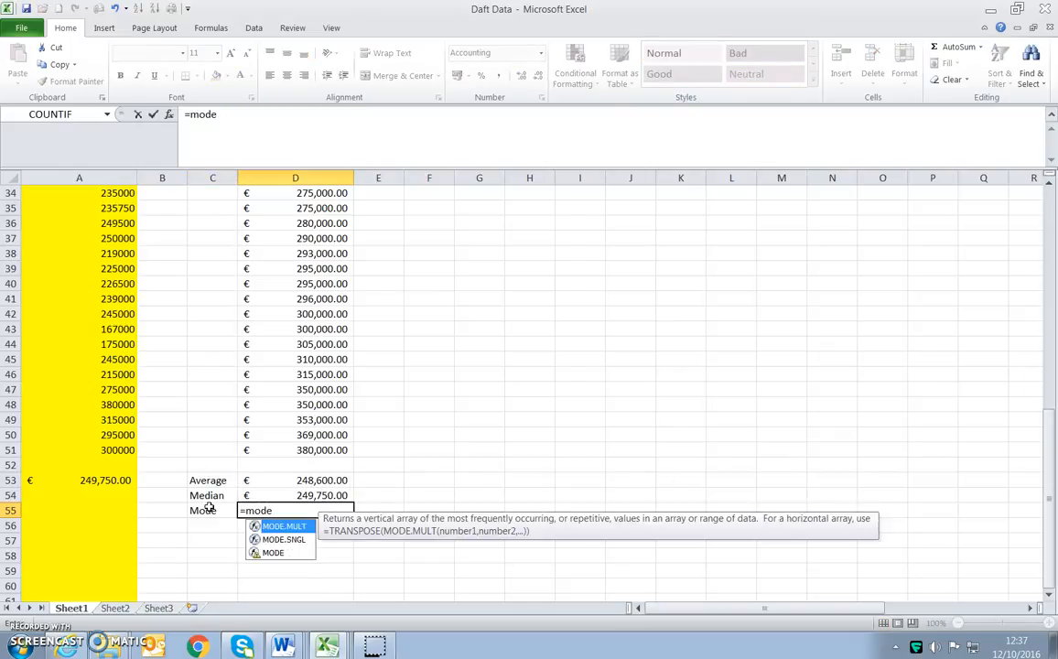
text(()
drag(284, 449, 303, 205)
key(Return)
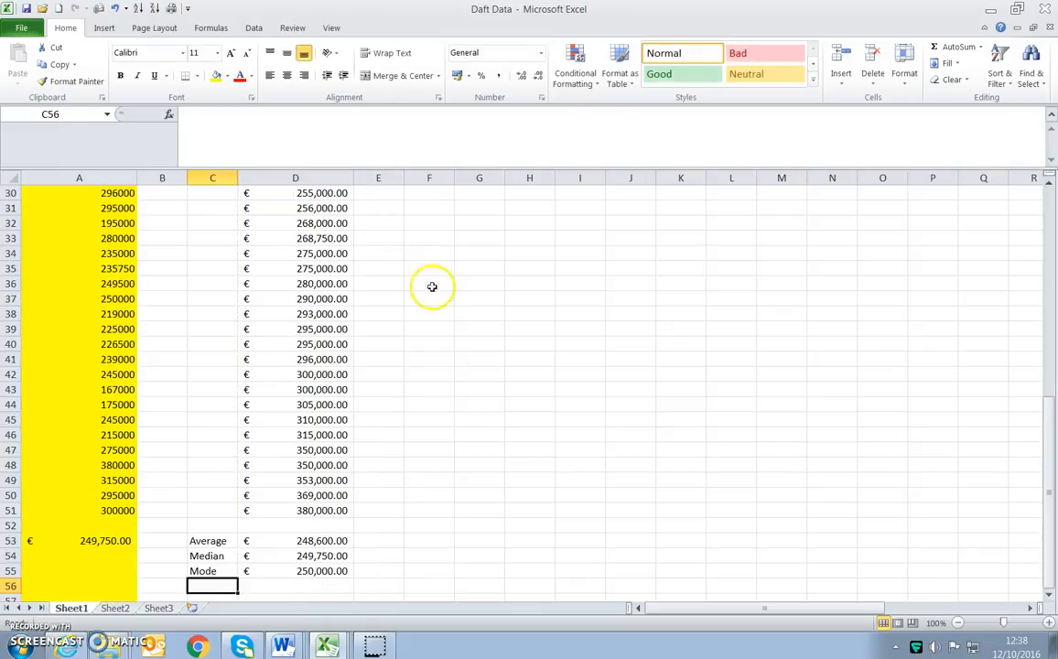
- Examine the repeated prices in the sorted column D to compare how often each value occurs
scroll(414, 407, up, 10)
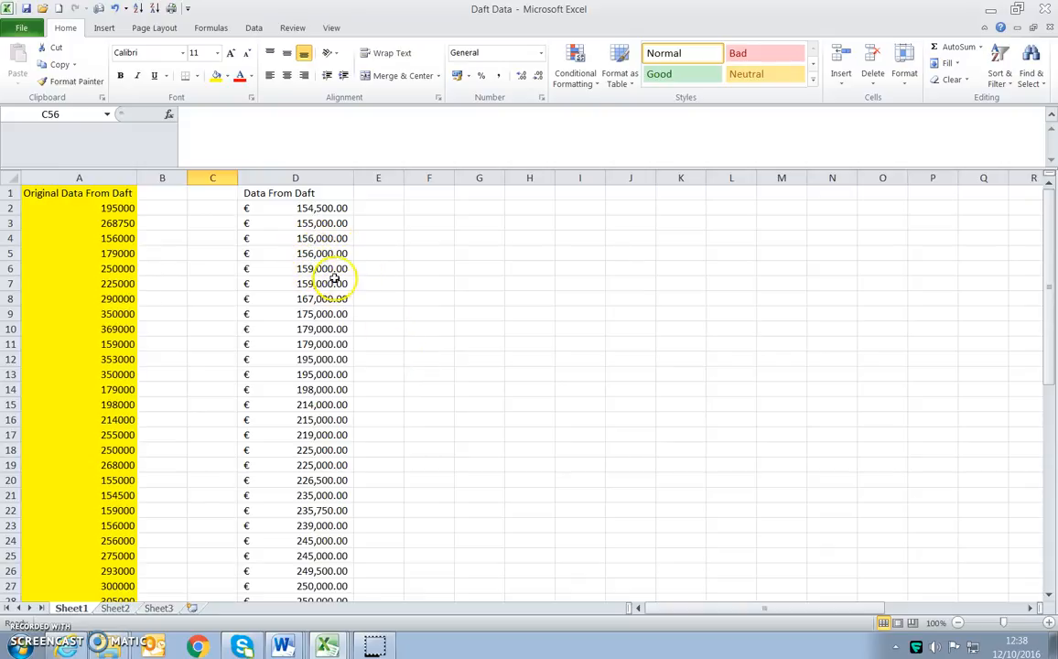
drag(328, 329, 329, 419)
scroll(324, 376, down, 1)
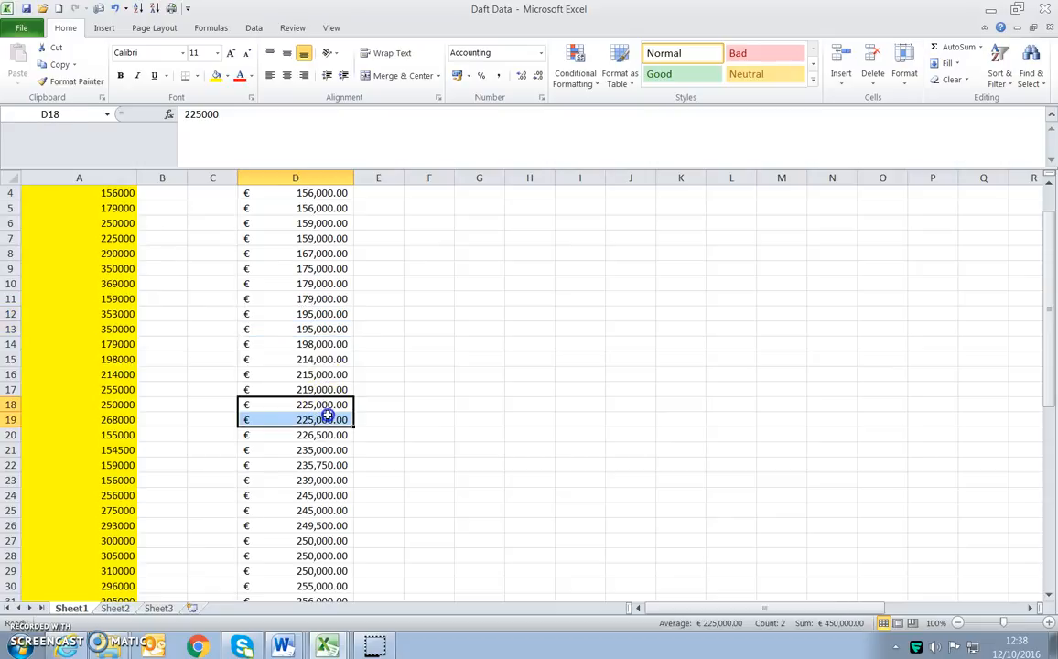
scroll(329, 422, down, 3)
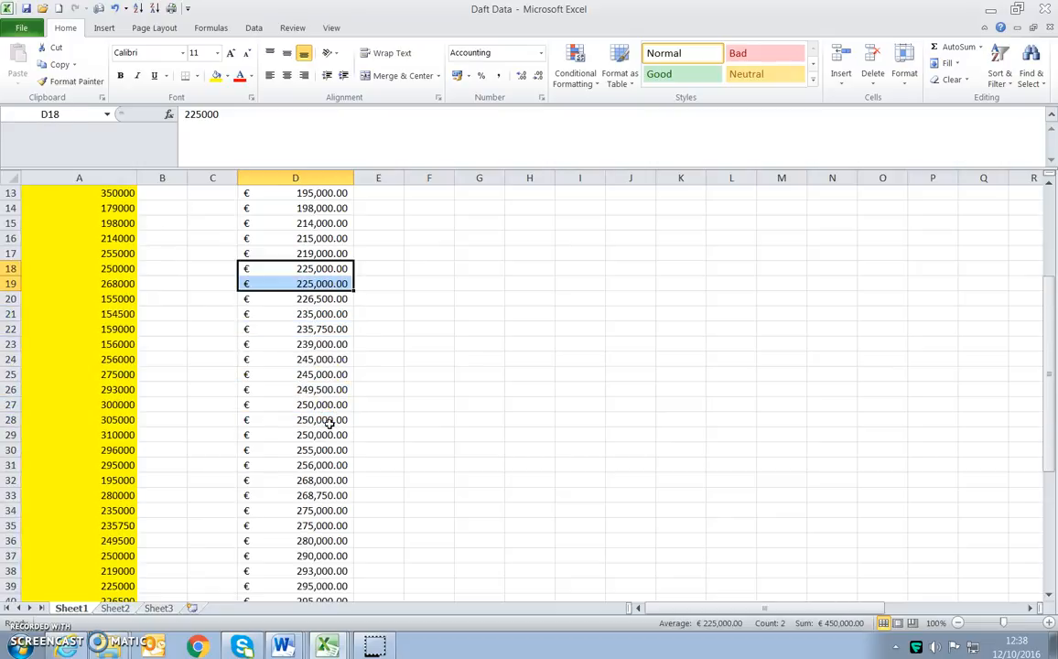
mouse_move(311, 422)
mouse_down()
mouse_move(309, 444)
mouse_move(317, 423)
mouse_move(317, 433)
mouse_up()
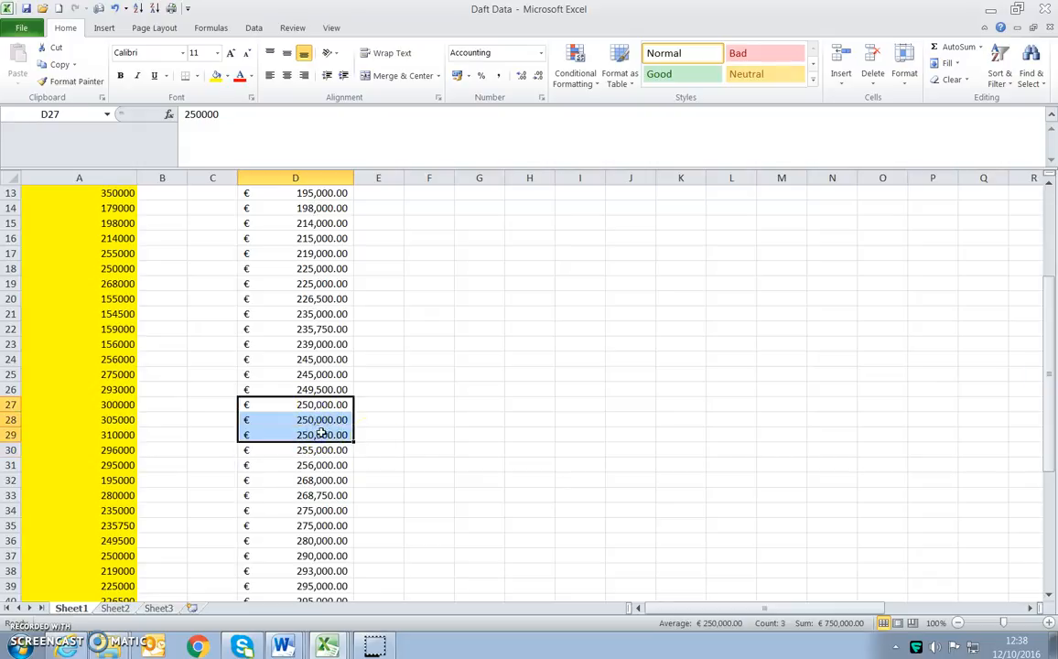
scroll(377, 395, down, 4)
drag(315, 404, 325, 423)
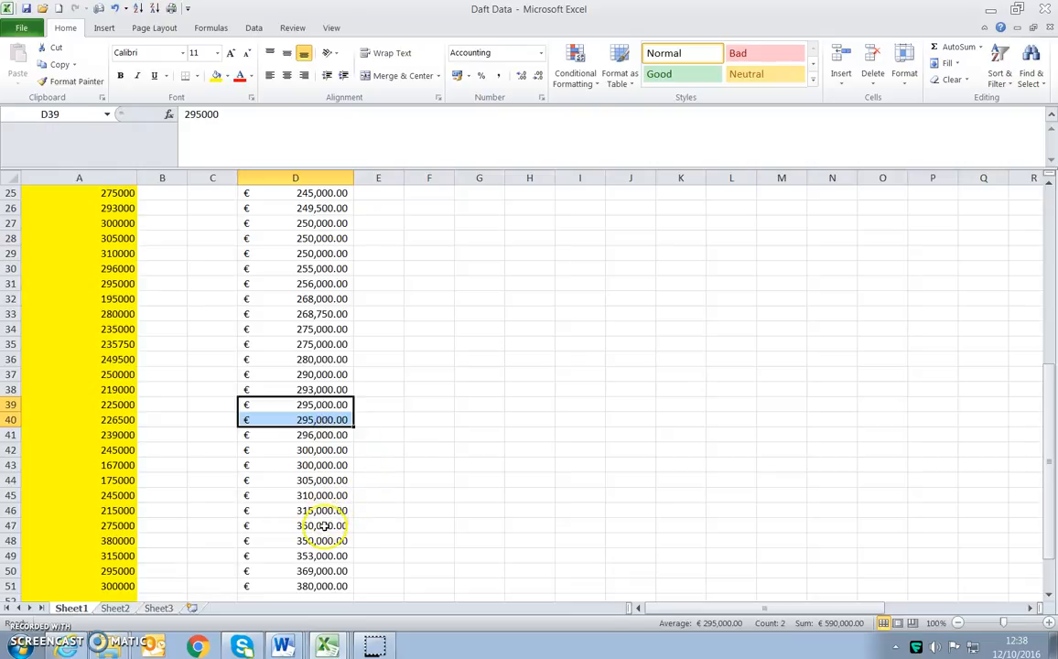
drag(324, 526, 325, 541)
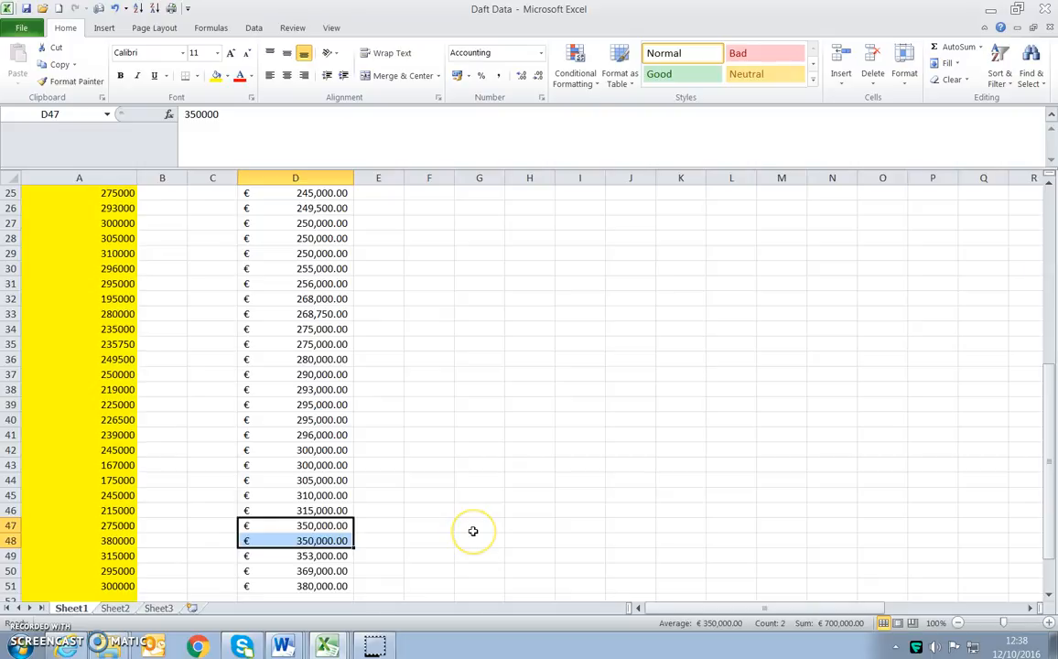
- Label cell C56 "Standard Deviation" beneath the Mode label
scroll(473, 531, down, 2)
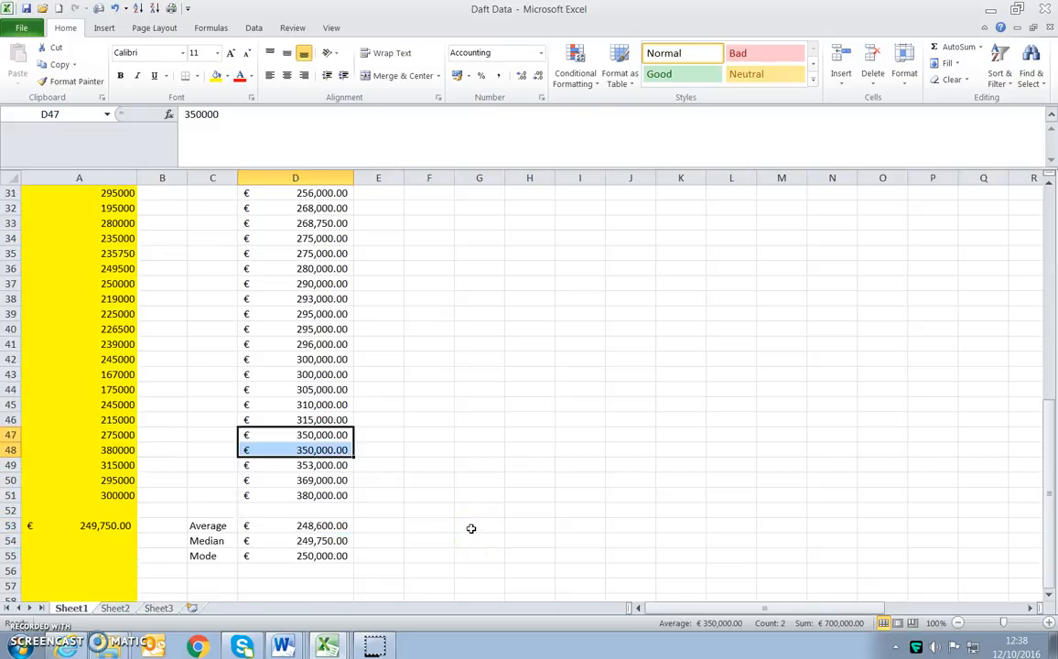
scroll(472, 529, down, 2)
click(245, 490)
click(225, 481)
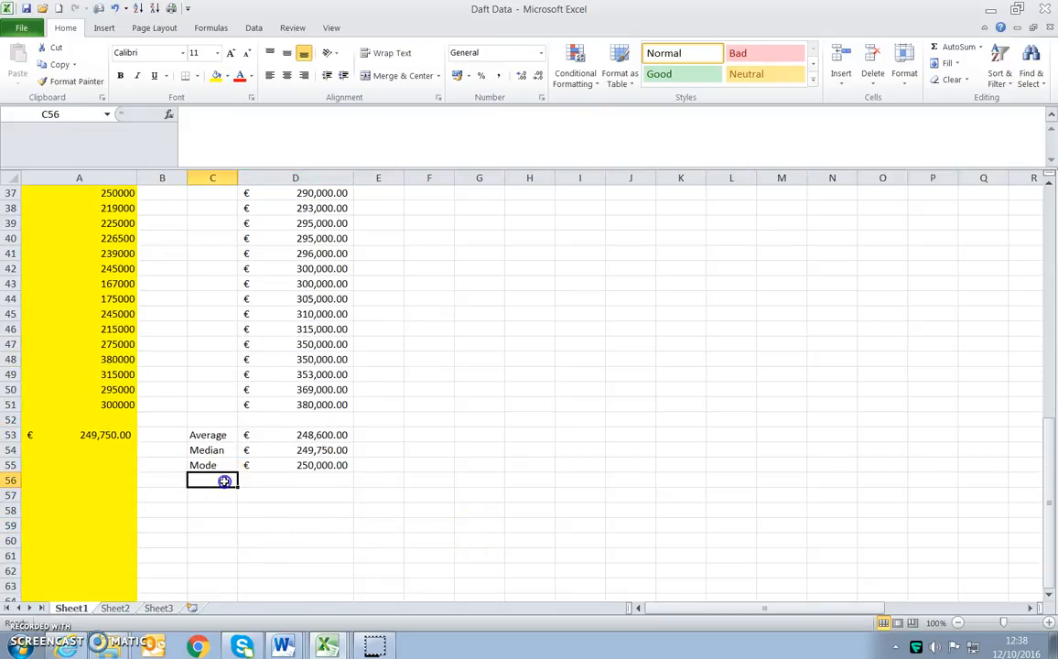
click(323, 482)
click(207, 480)
text(=)
key(BackSpace)
text(Standard De)
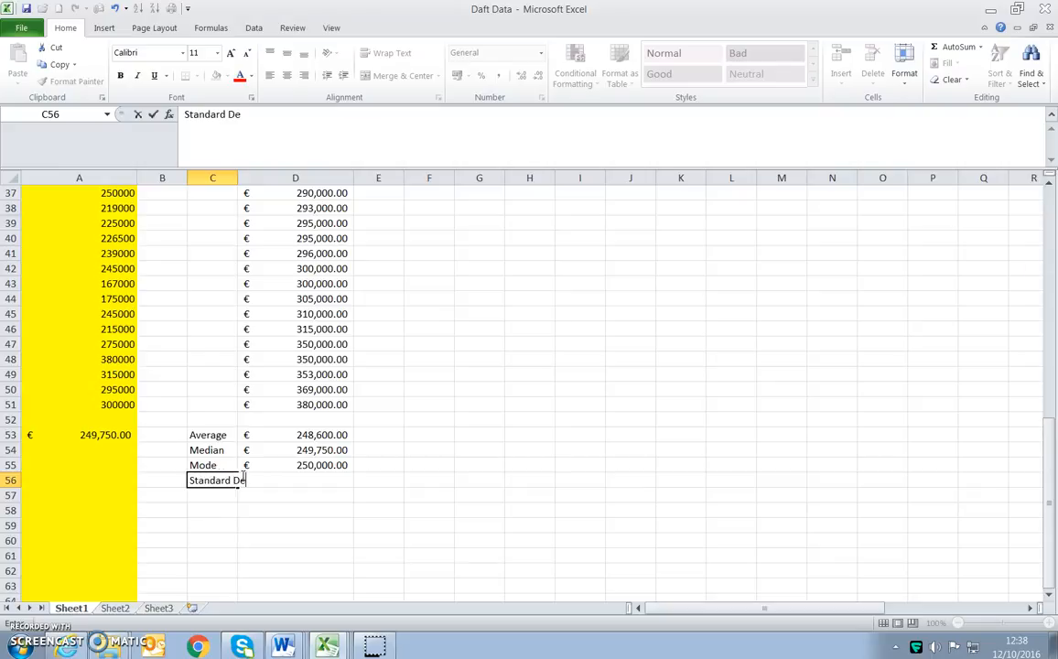
text(viation)
key(Tab)
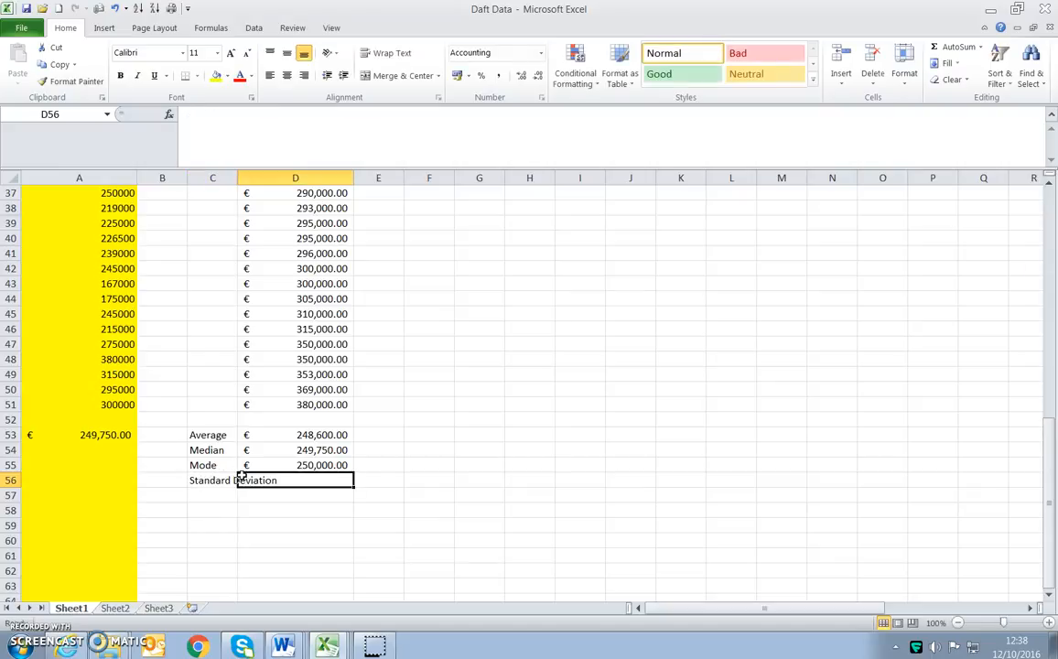
- Auto-fit the width of column C to its longest label
click(248, 523)
click(221, 480)
click(253, 480)
drag(238, 177, 238, 178)
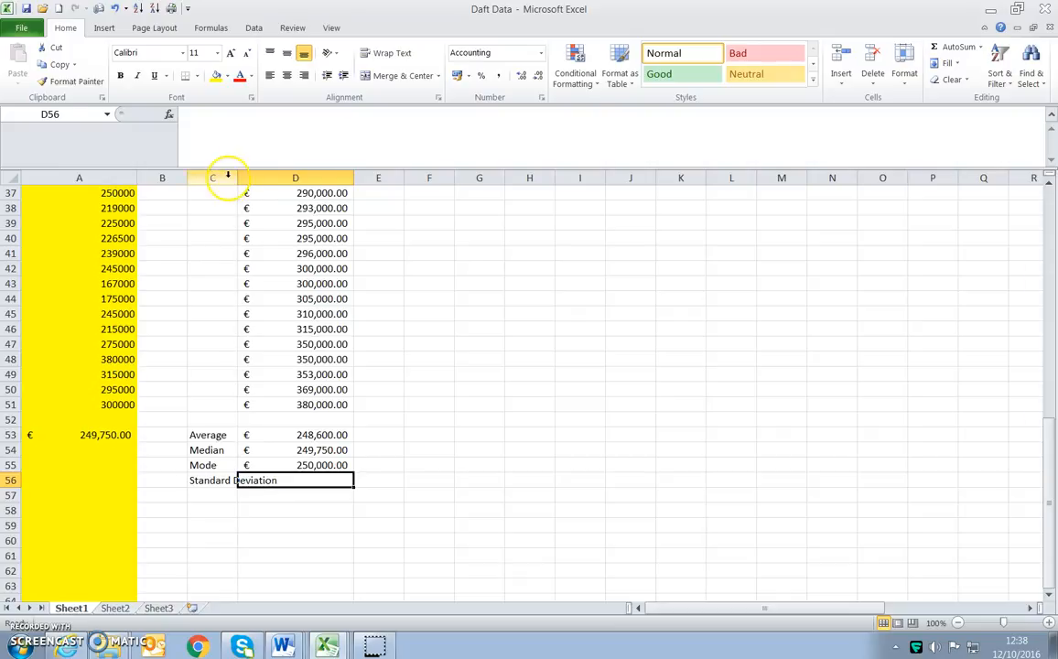
click(227, 177)
double_click(237, 178)
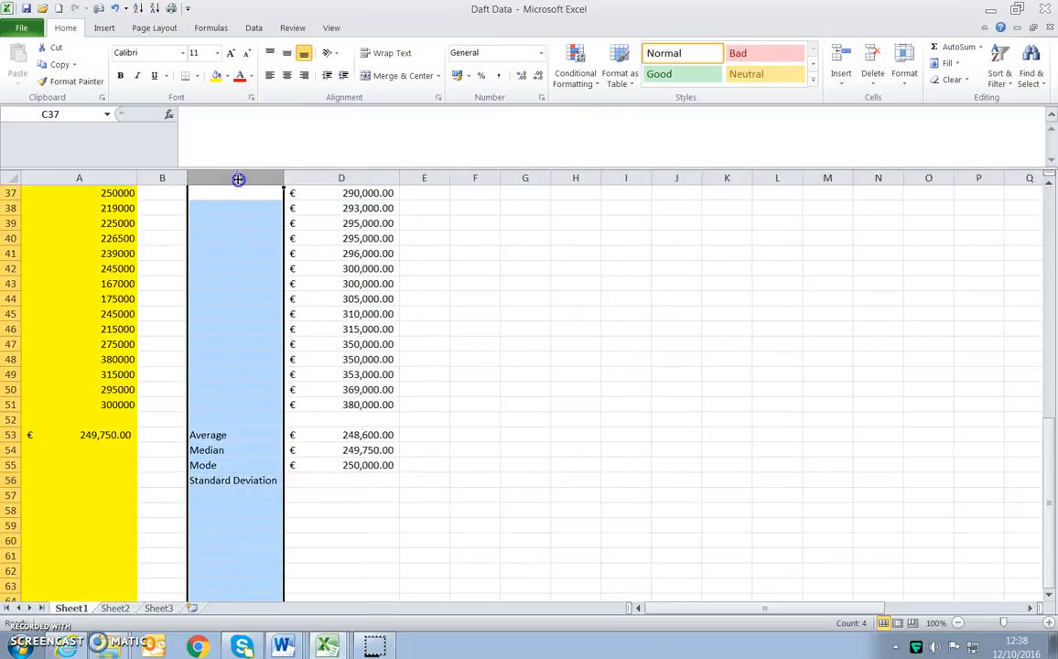
click(260, 483)
click(227, 467)
- Calculate the standard deviation of D2:D51 in cell D56 with the STDEV function
click(276, 482)
click(295, 481)
text(=)
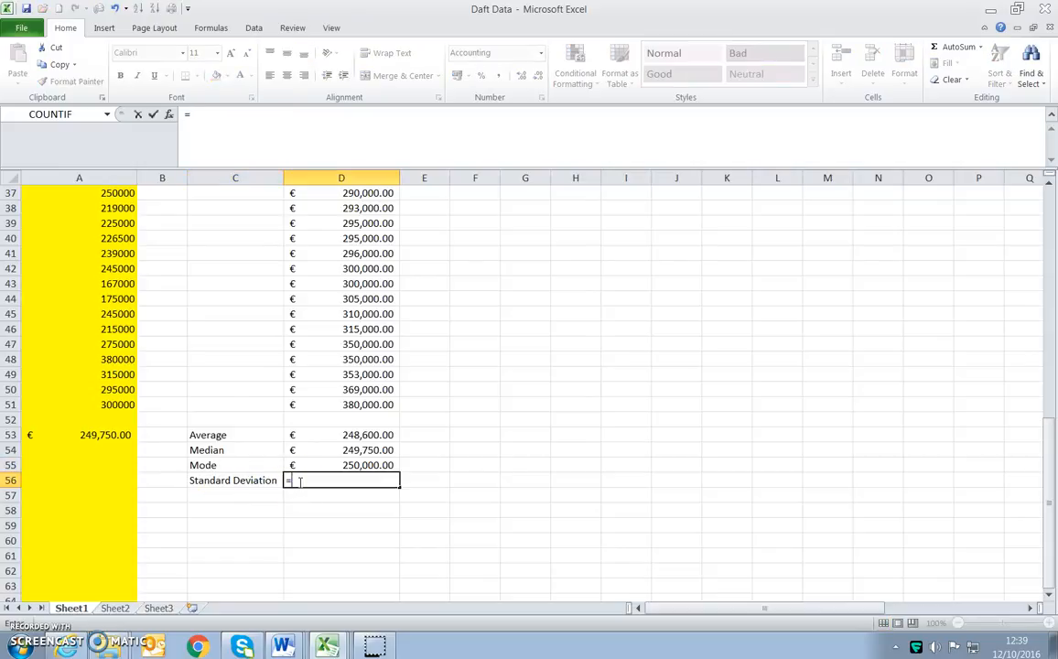
text(stdev()
drag(314, 405, 310, 208)
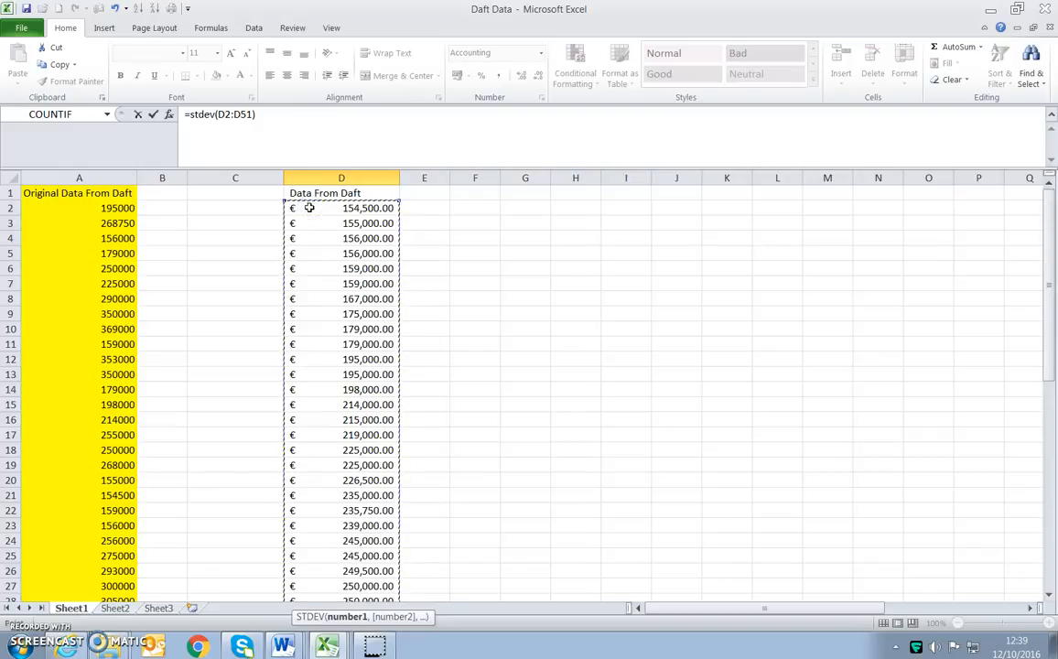
key(Return)
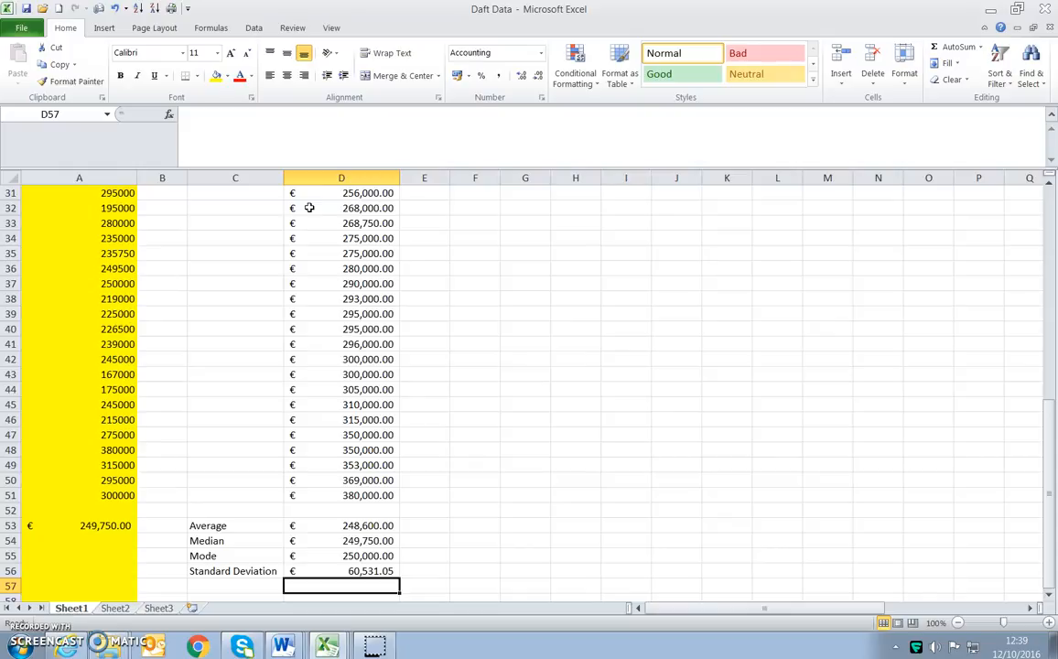
- Calculate the average minus one standard deviation in cell G53 with the formula =D53-D56
click(519, 527)
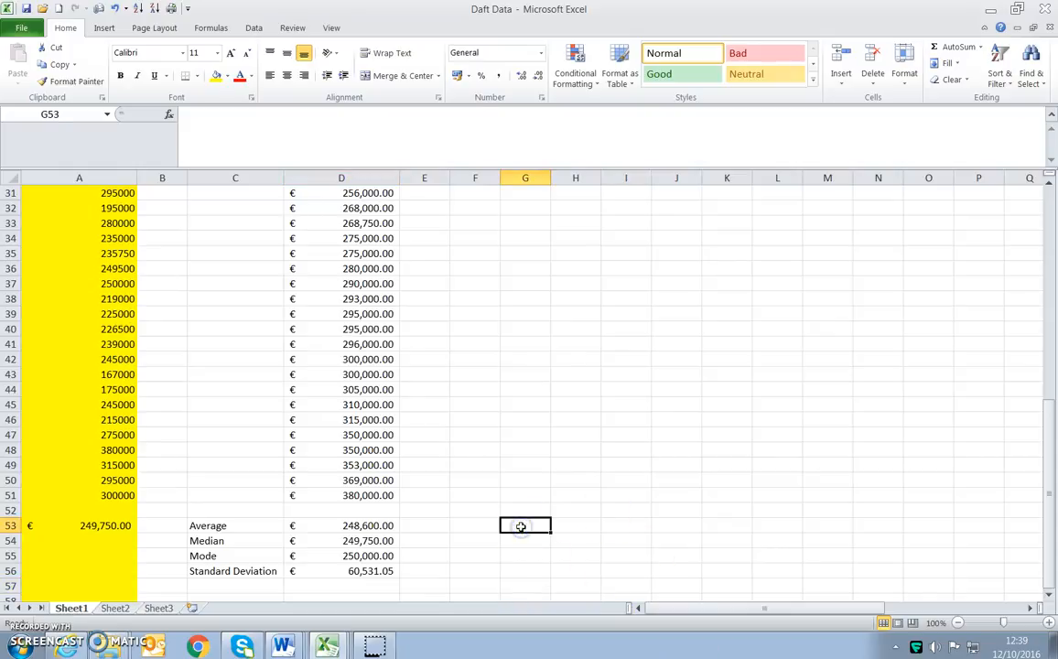
text(=)
click(384, 525)
text(-)
click(371, 571)
key(Return)
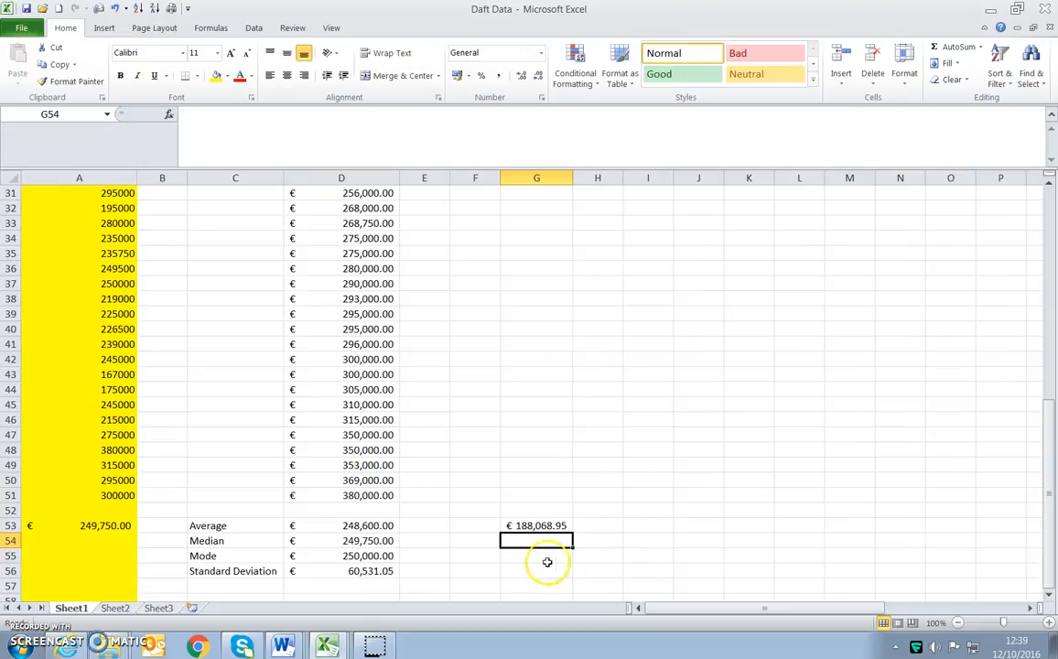
- Calculate the average plus one standard deviation in cell H53 by adding D56 to D53
click(597, 526)
text(=)
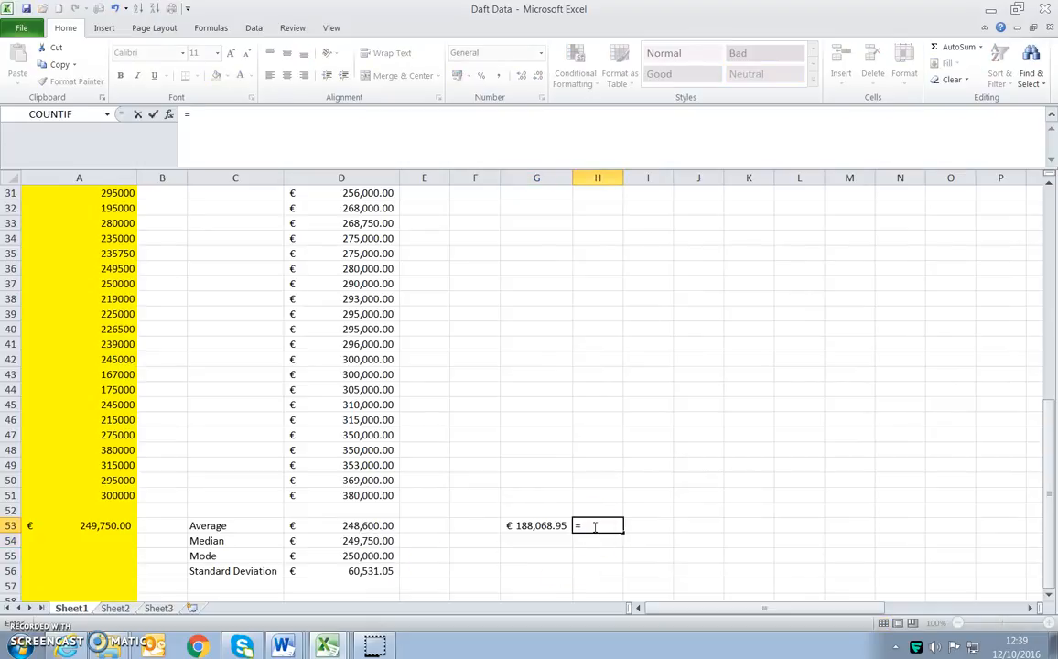
click(385, 525)
text(+)
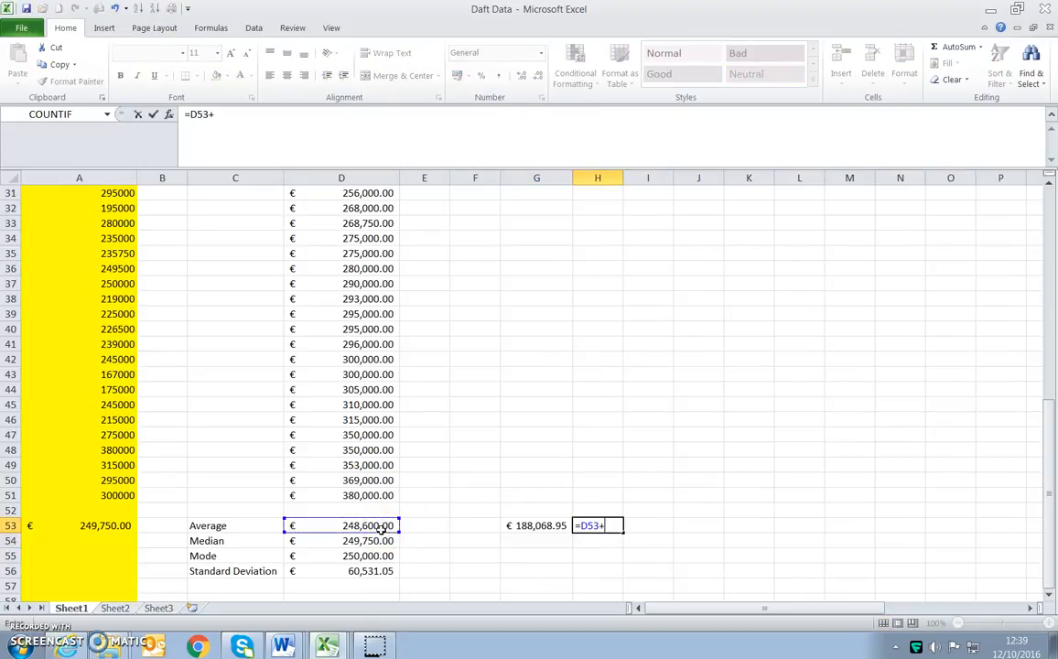
click(343, 568)
key(Return)
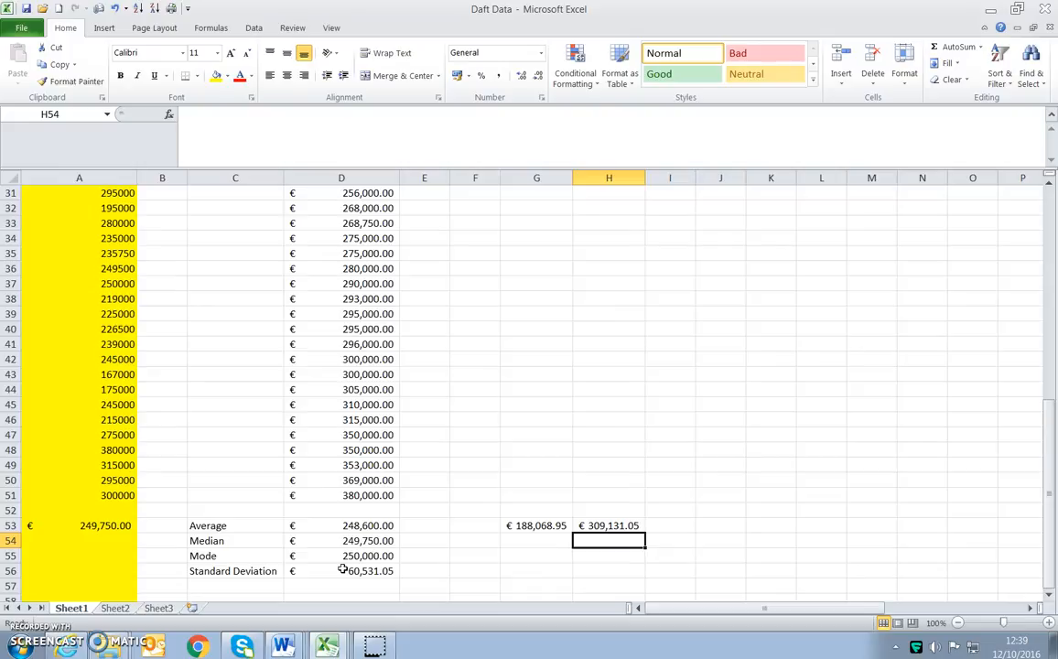
- Clear the one-standard-deviation range calculations from cells G53 and H53
click(535, 527)
click(615, 528)
click(540, 526)
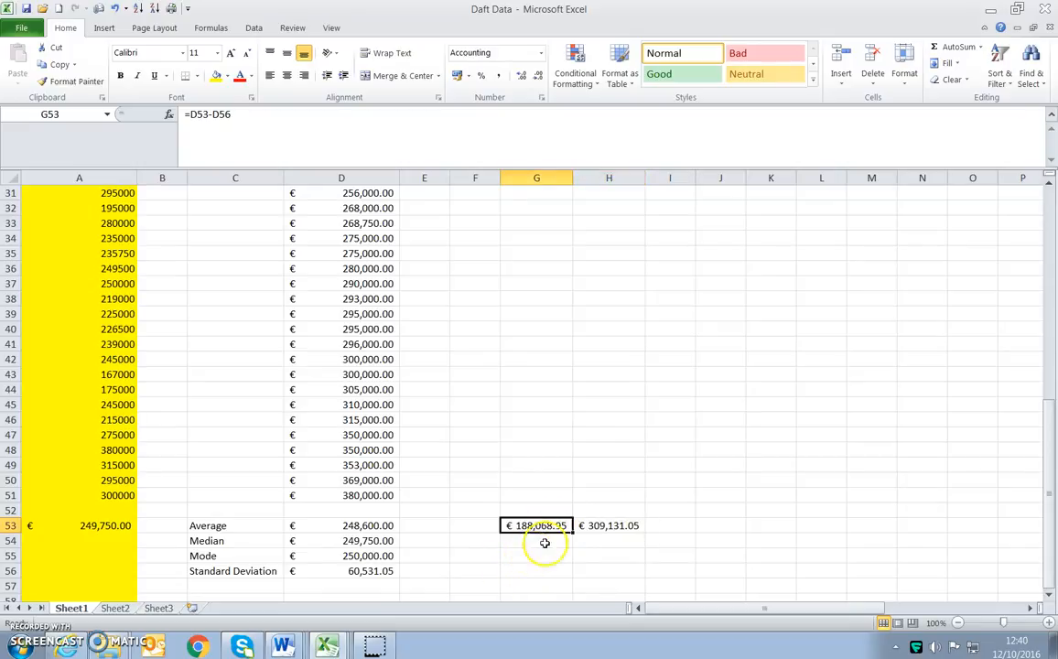
key(Delete)
click(606, 525)
key(Delete)
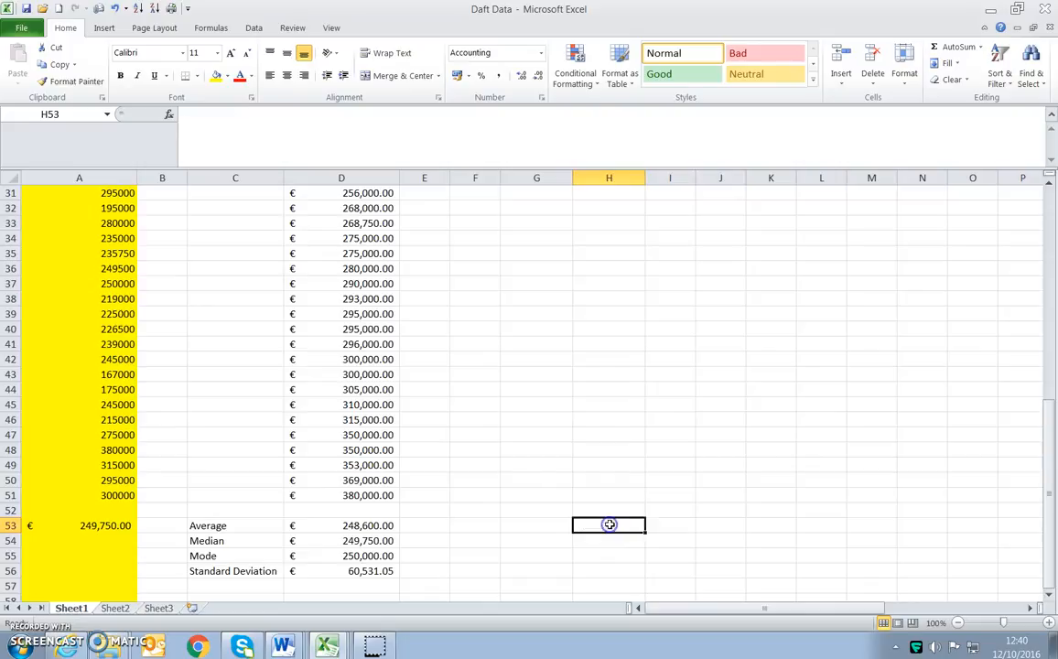